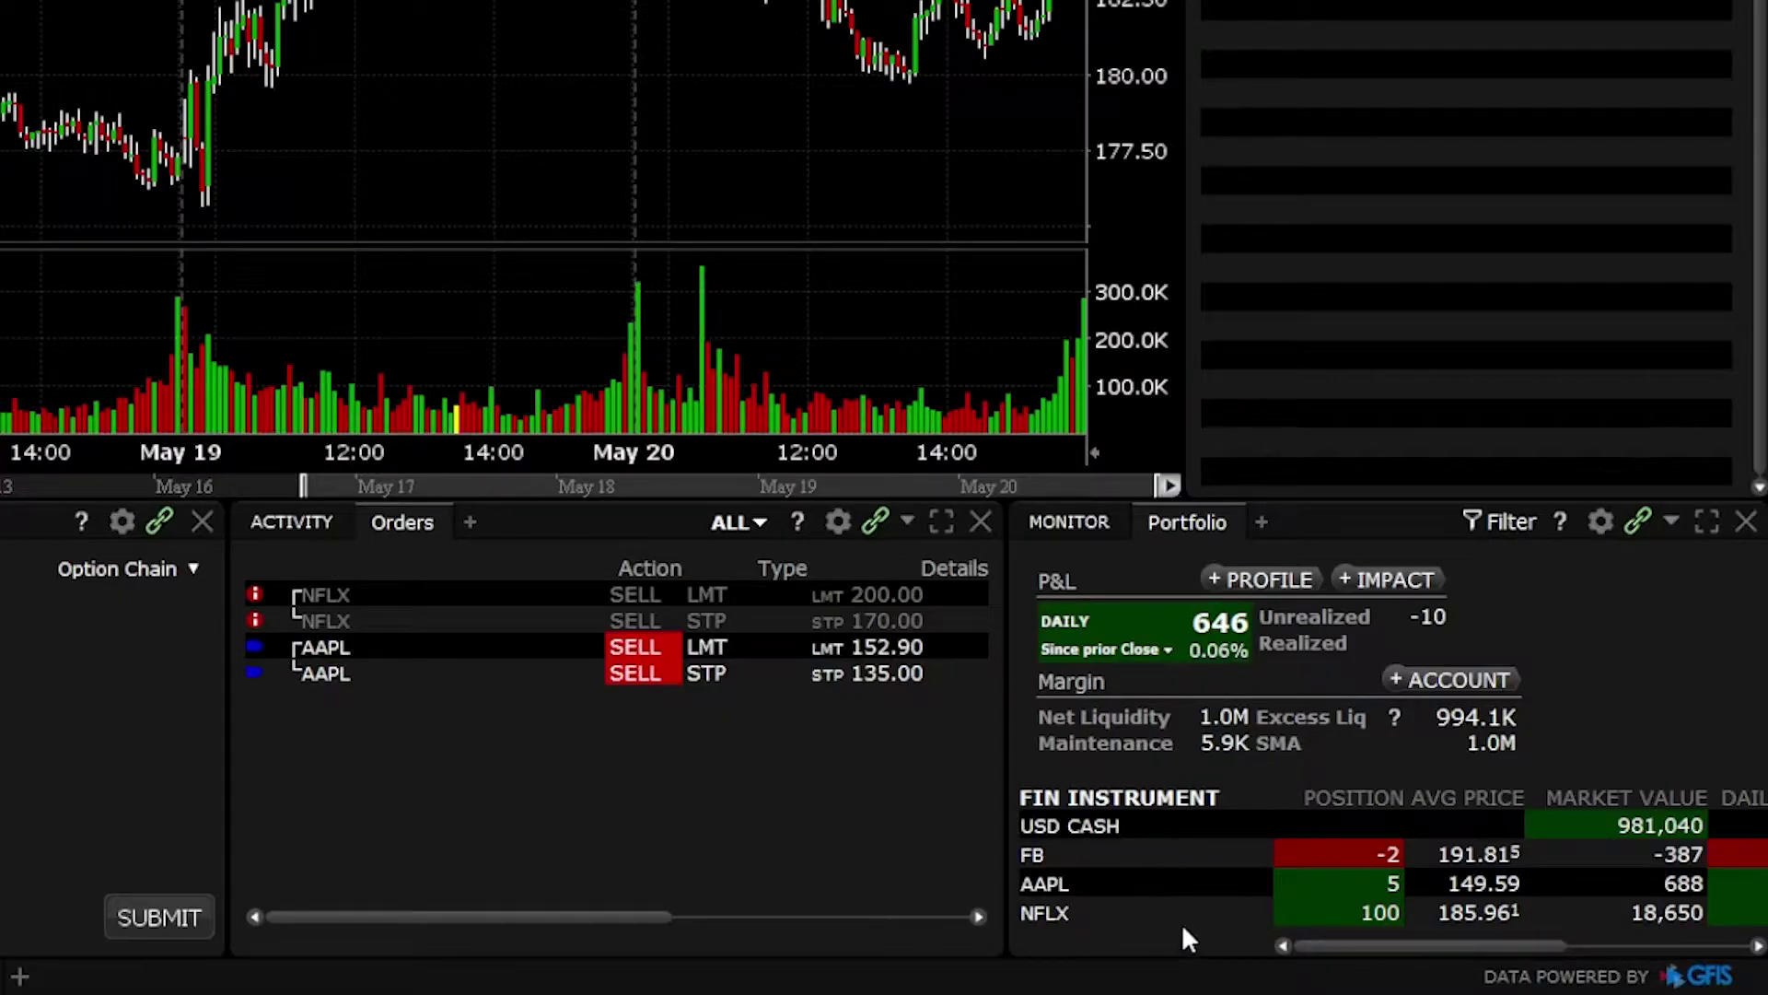
Step: Prepare a closing sell order for 100 % of the NFLX position held in the portfolio
right_click(1326, 910)
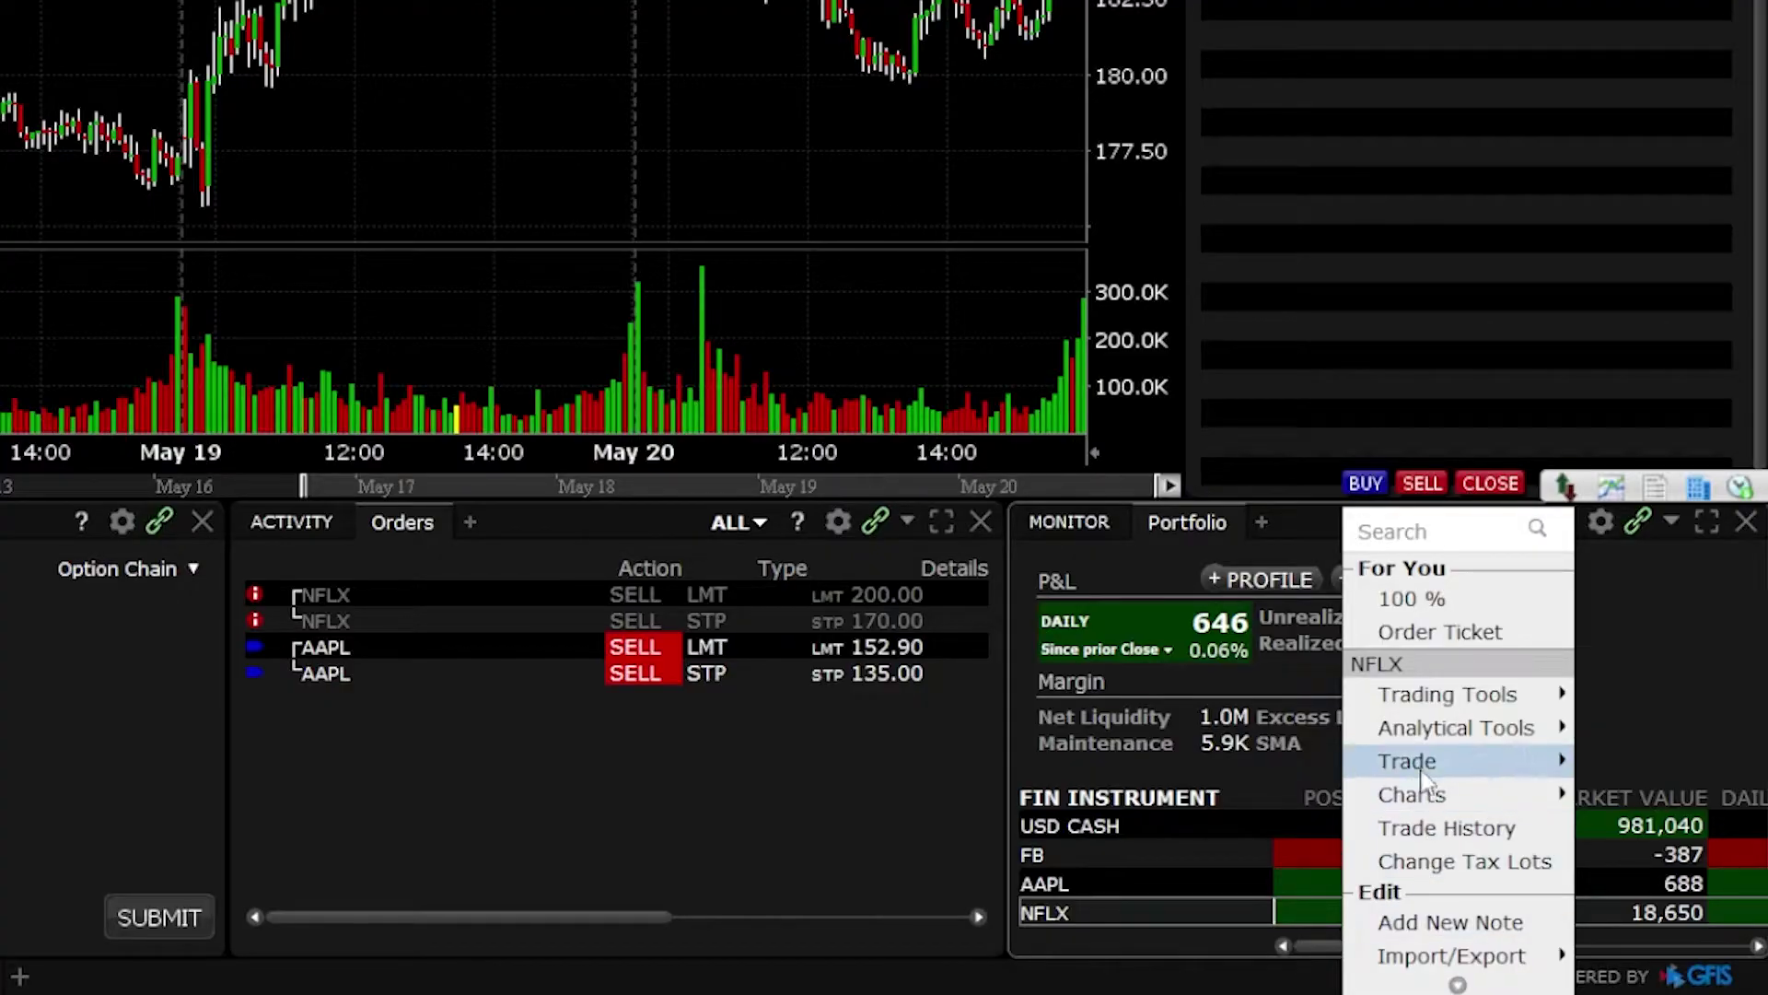
mouse_move(1426, 770)
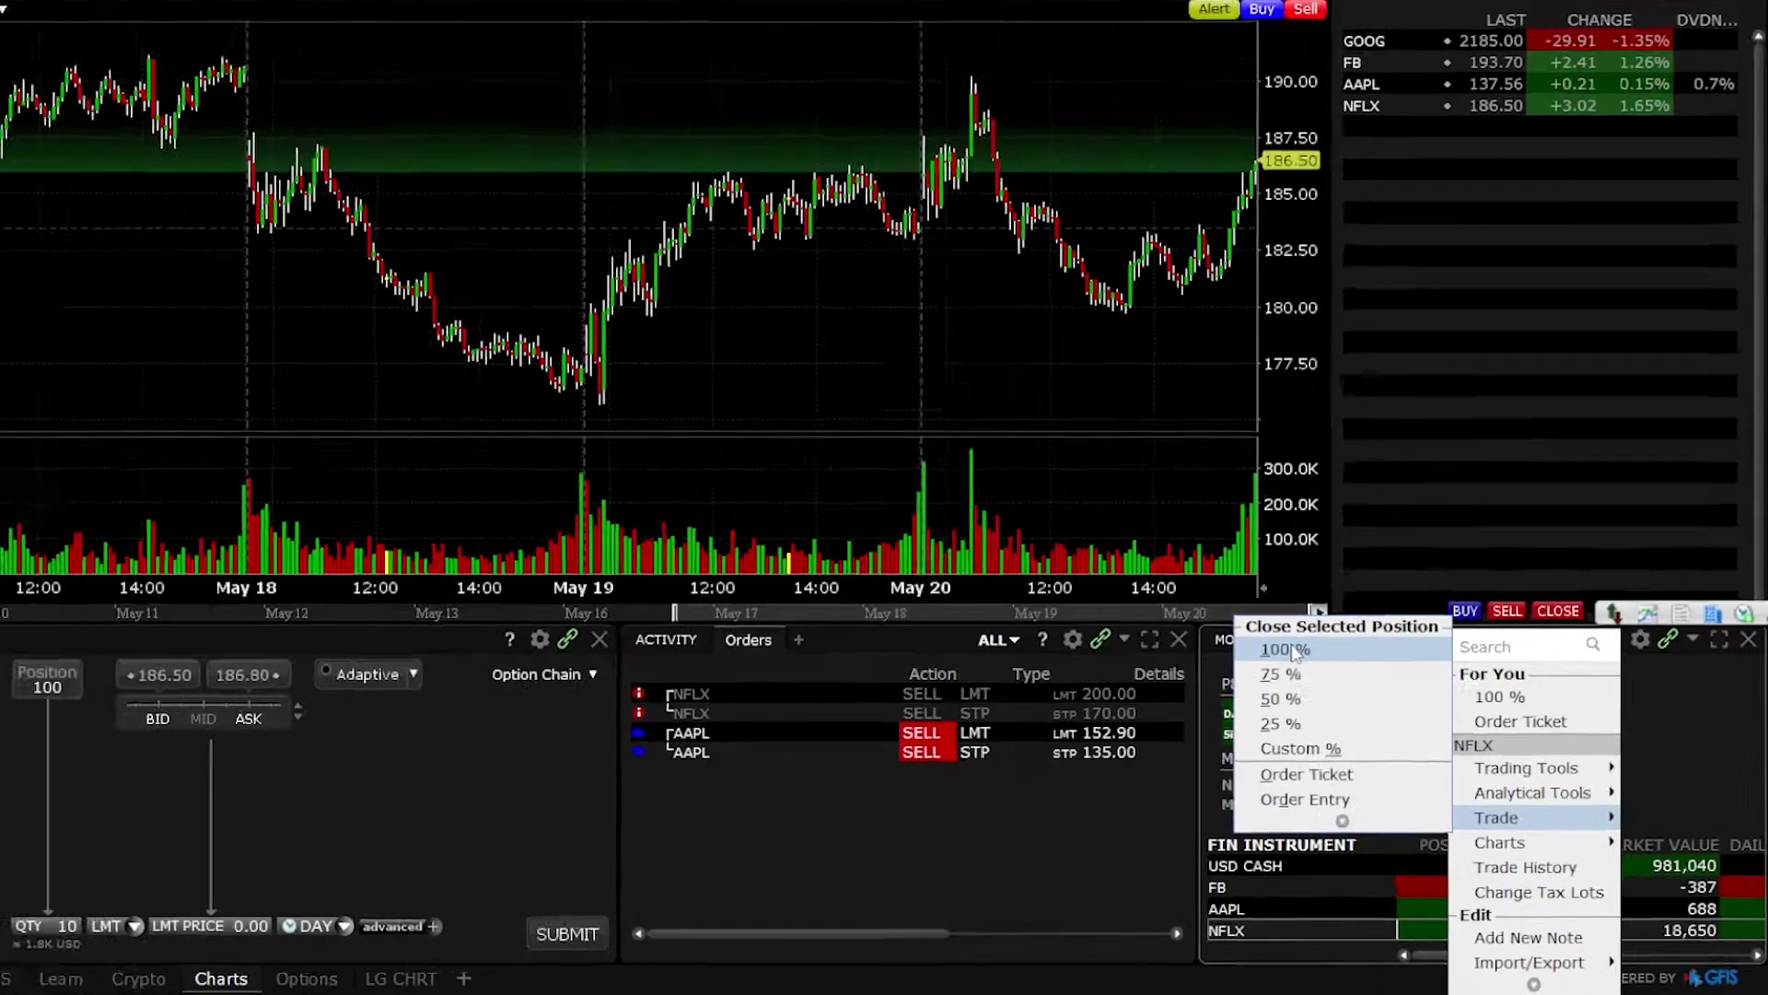
click(1292, 649)
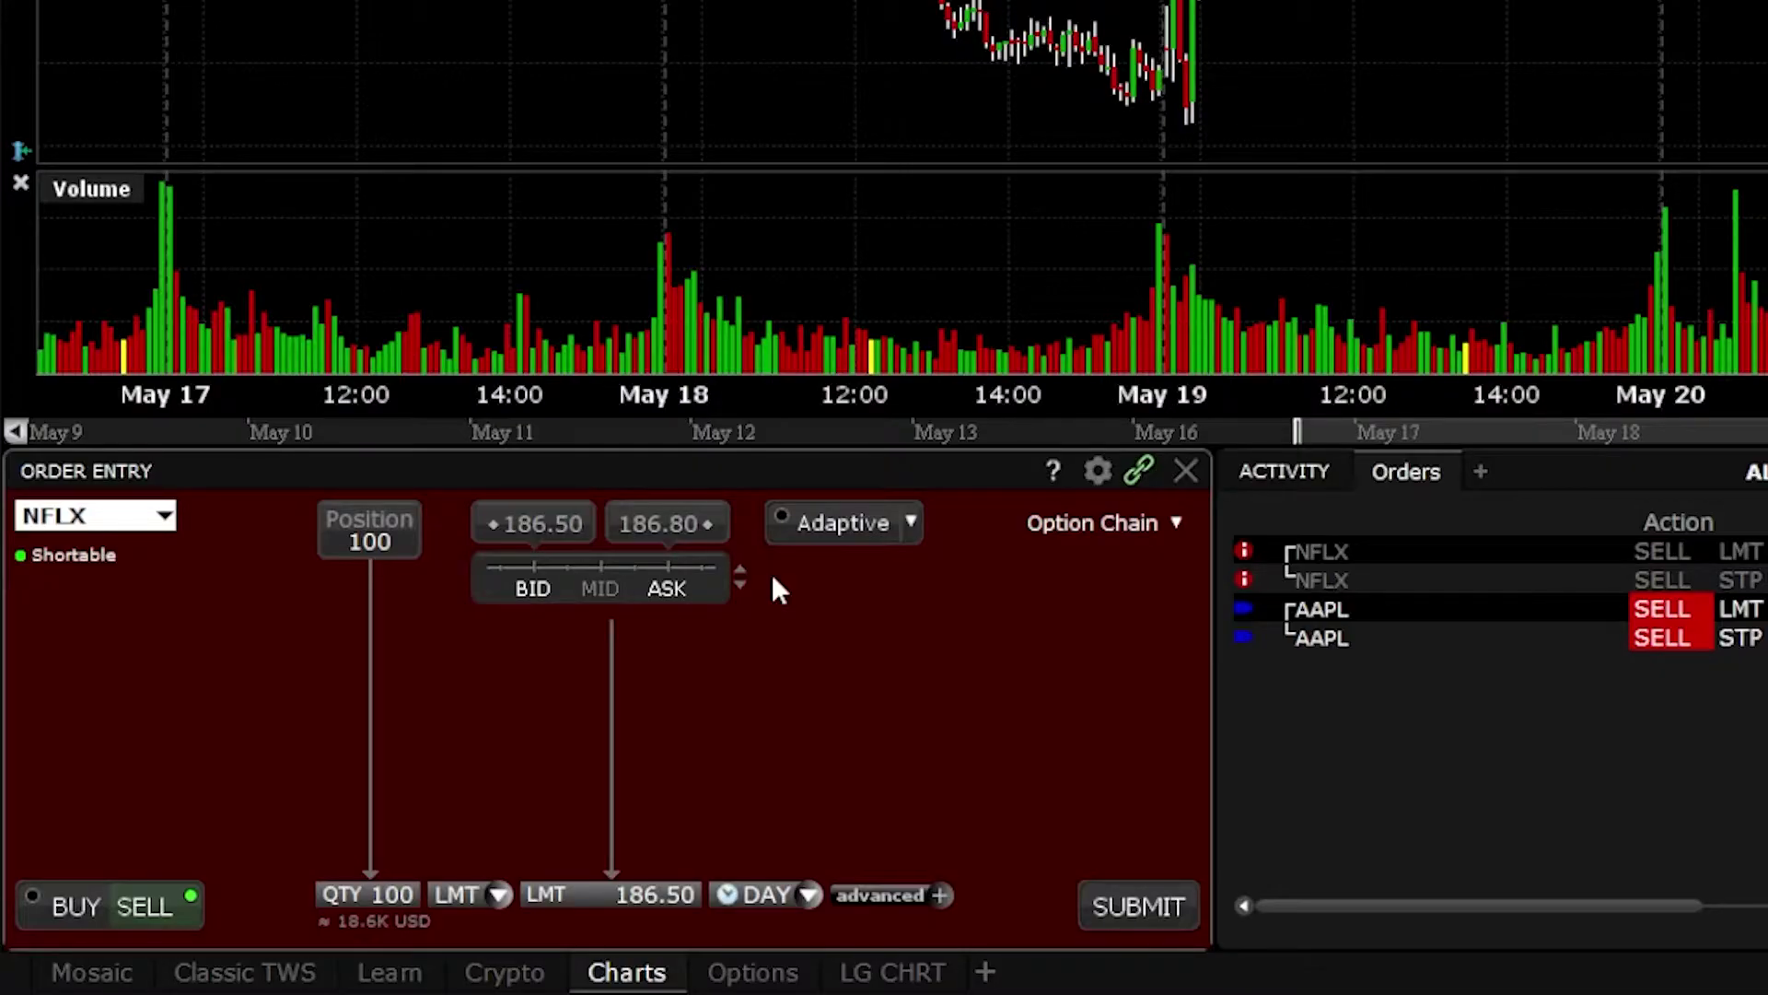
Step: Set the NFLX sell order's limit price to 195.00 and its time in force to GTC
click(596, 891)
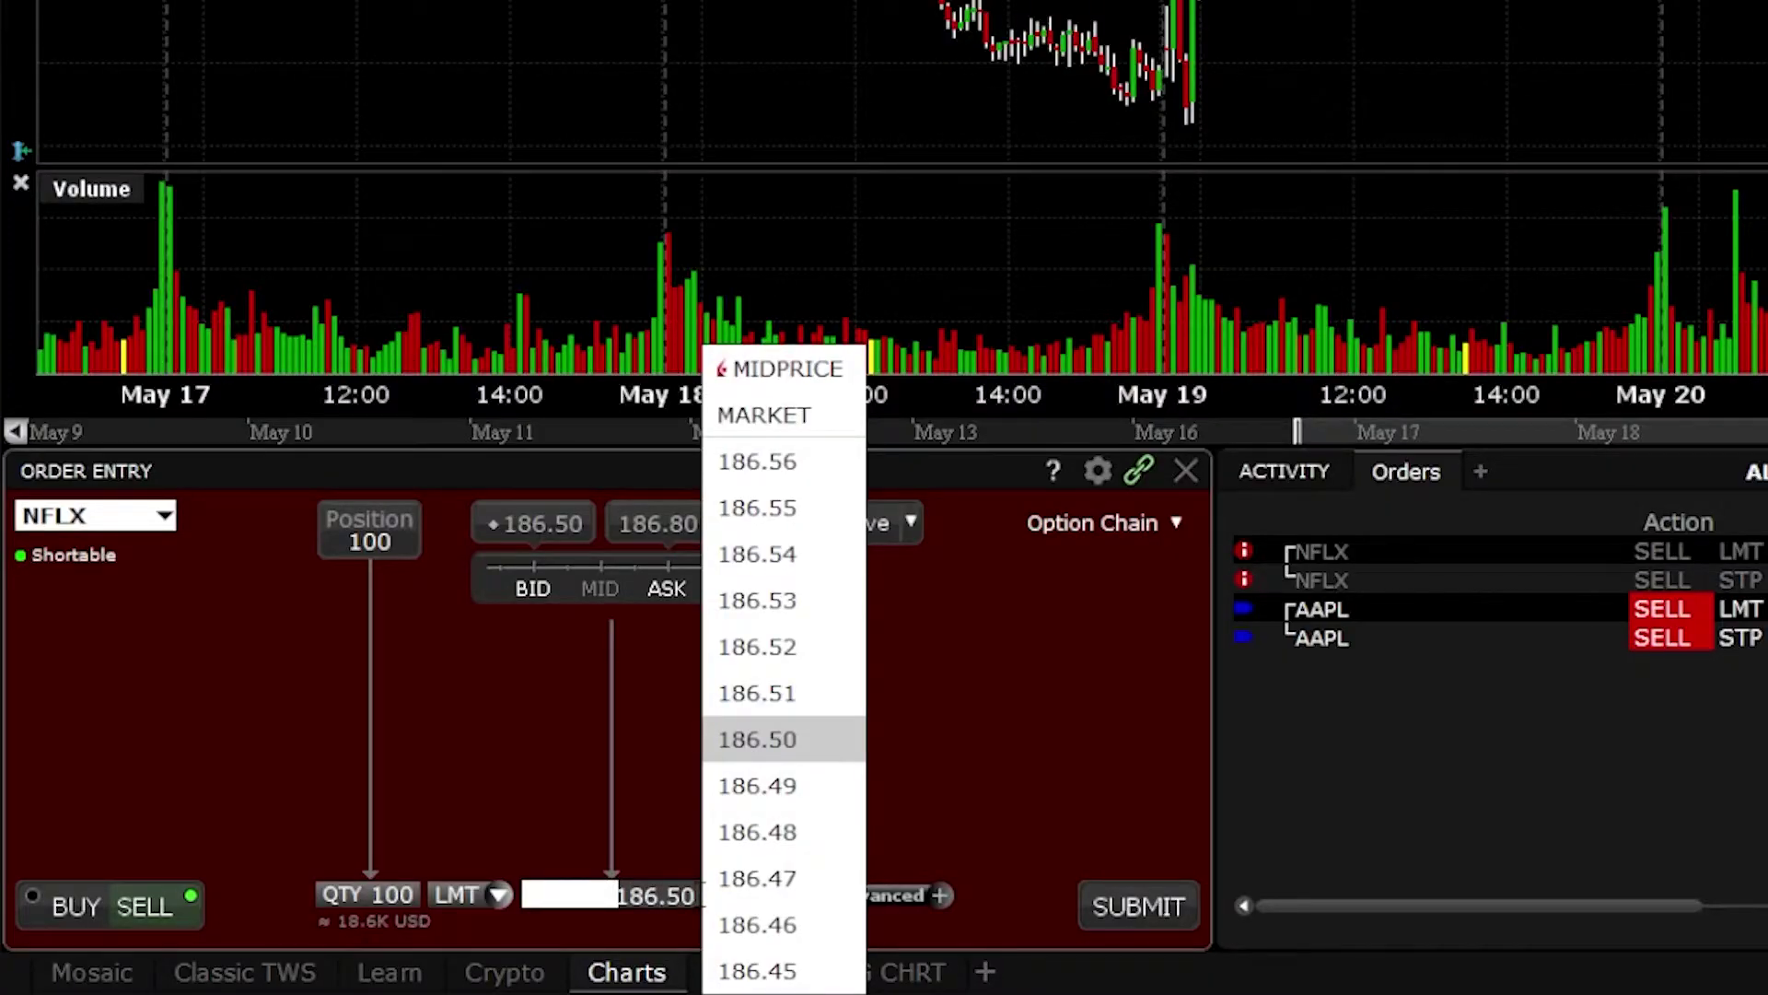
key(BackSpace)
text(195)
key(Return)
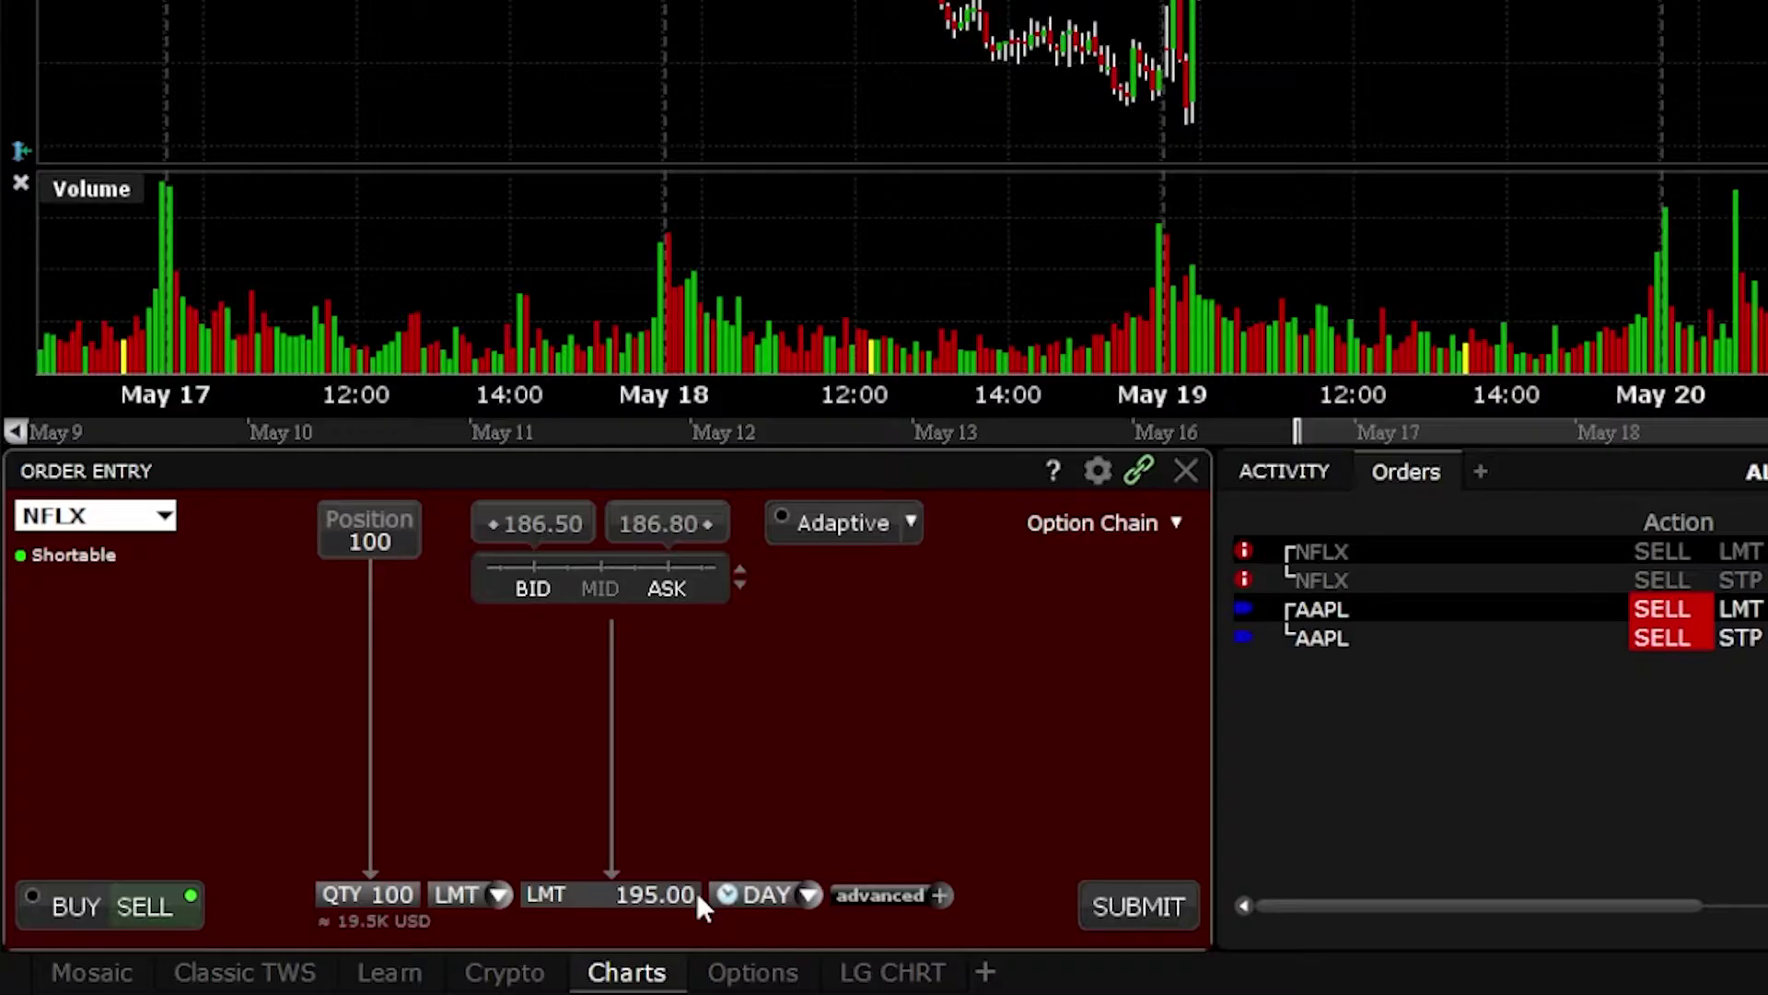
click(753, 895)
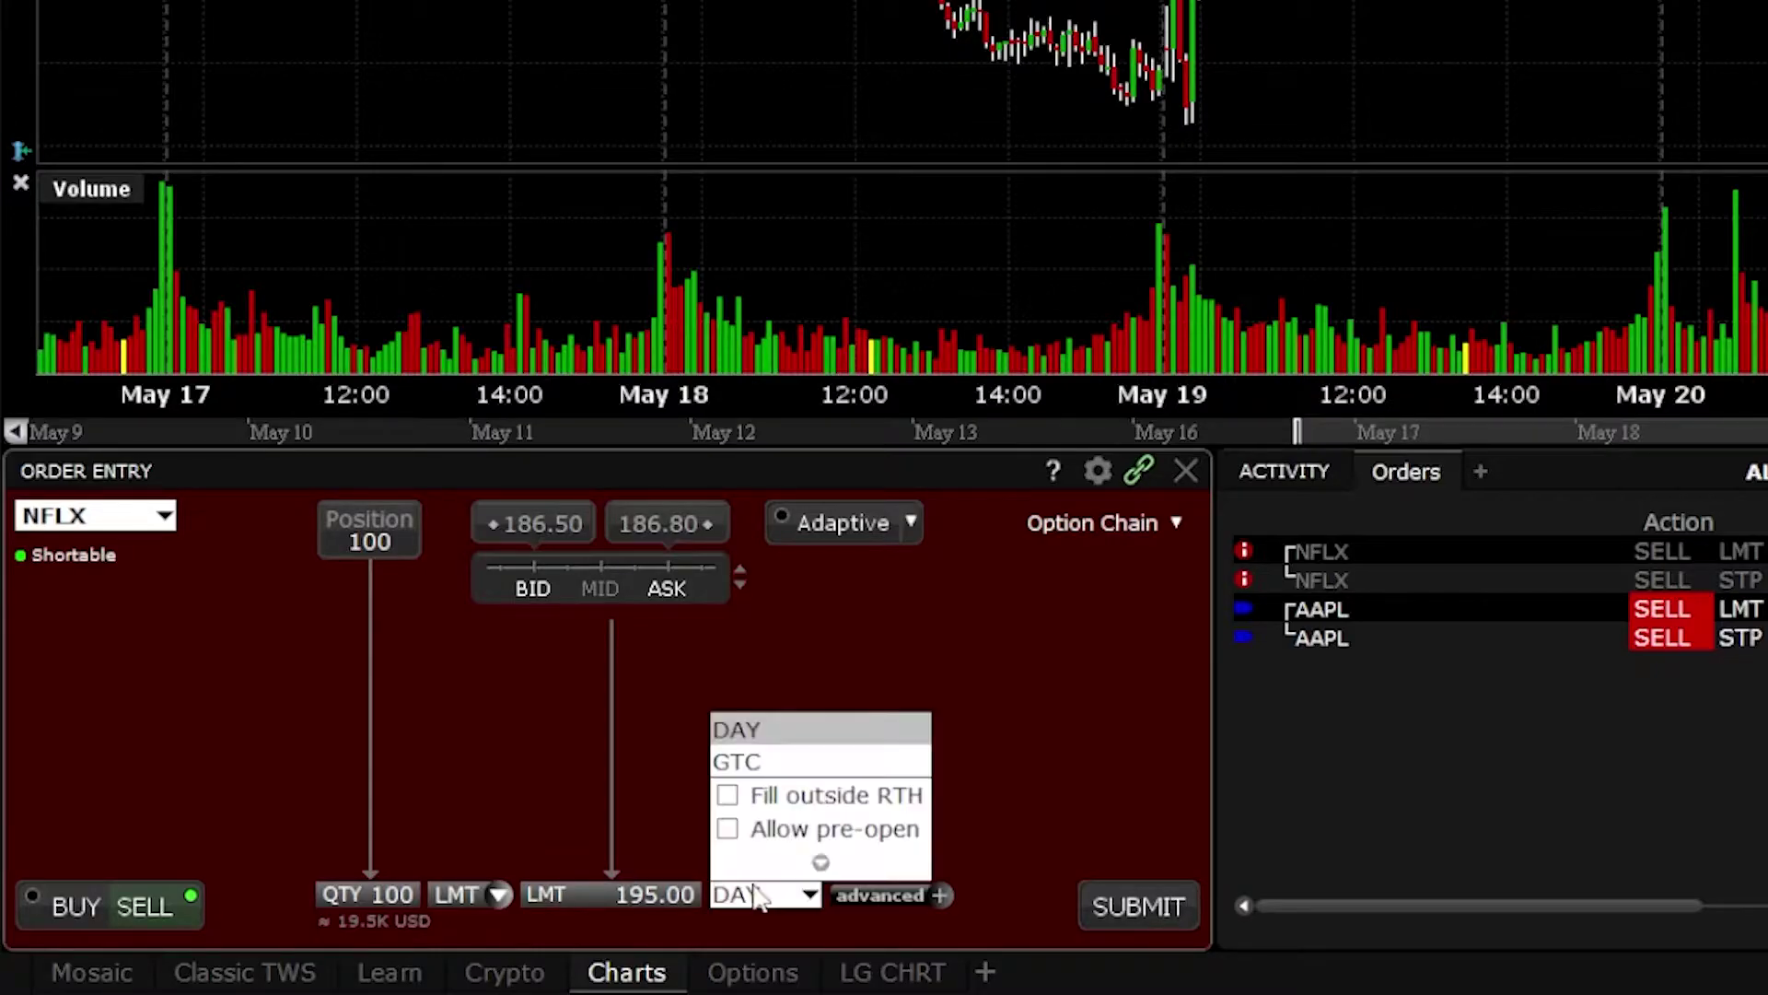
click(805, 763)
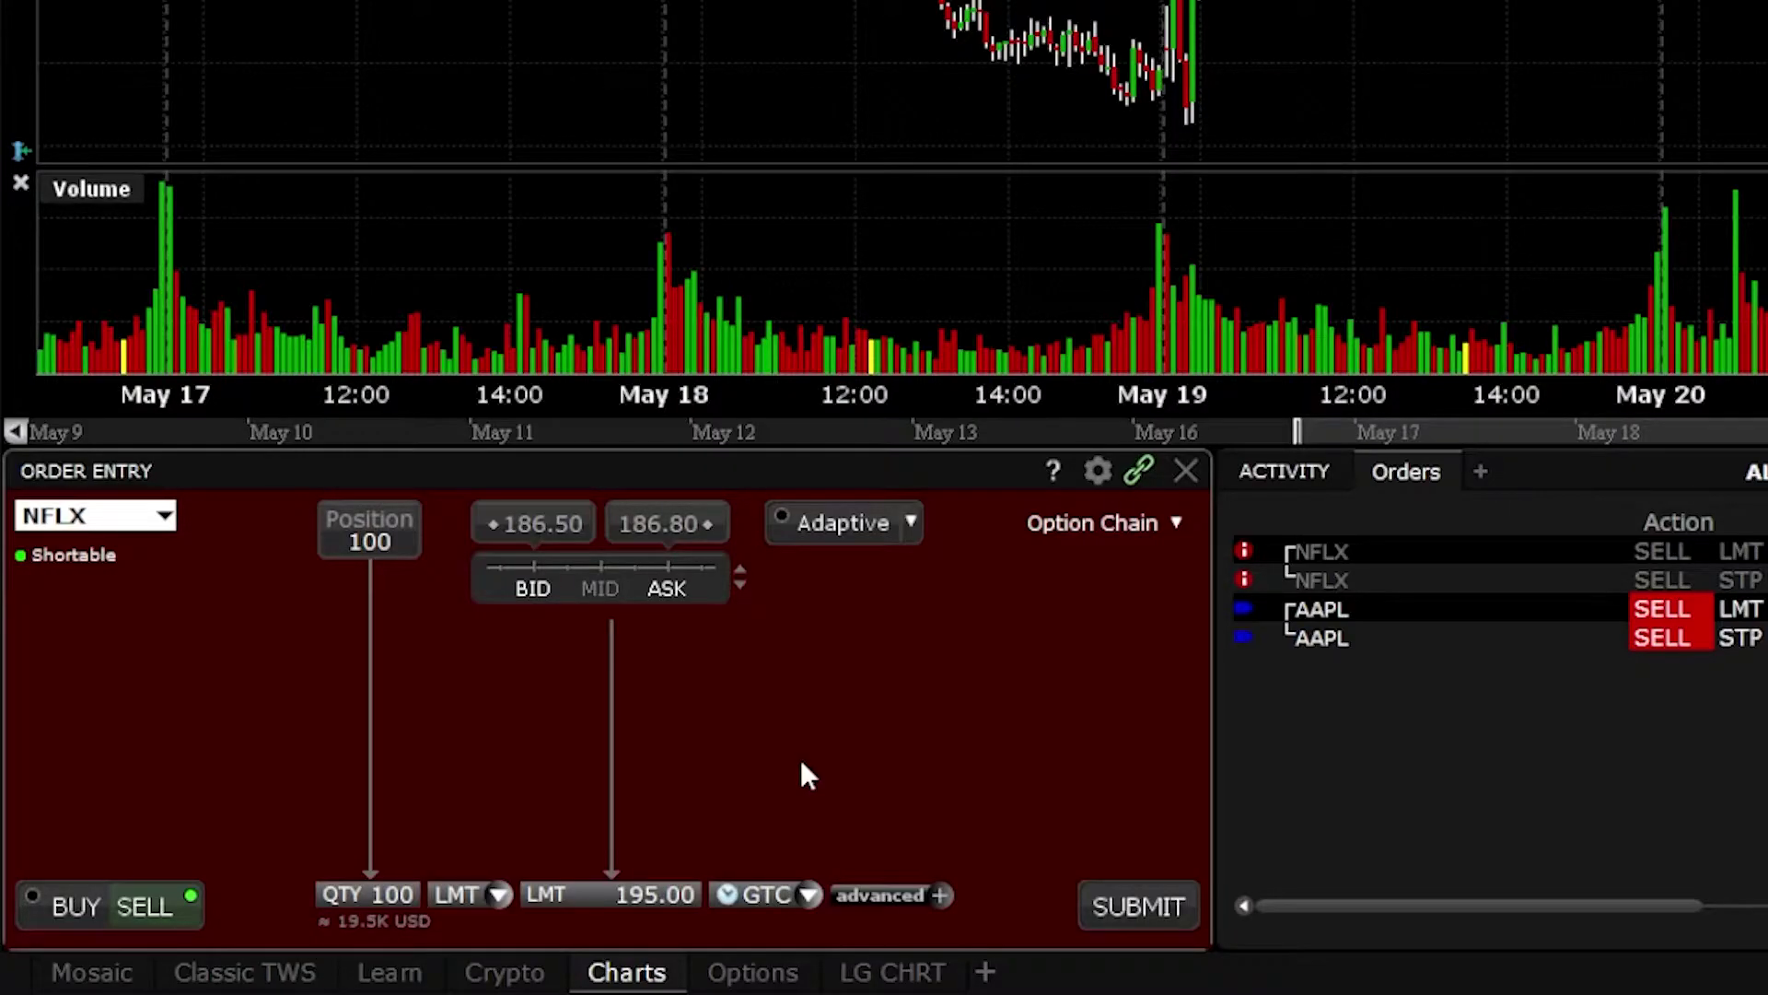
Step: Add a One Cancel Another sell order for the NFLX contract and set its order type to STP
click(888, 897)
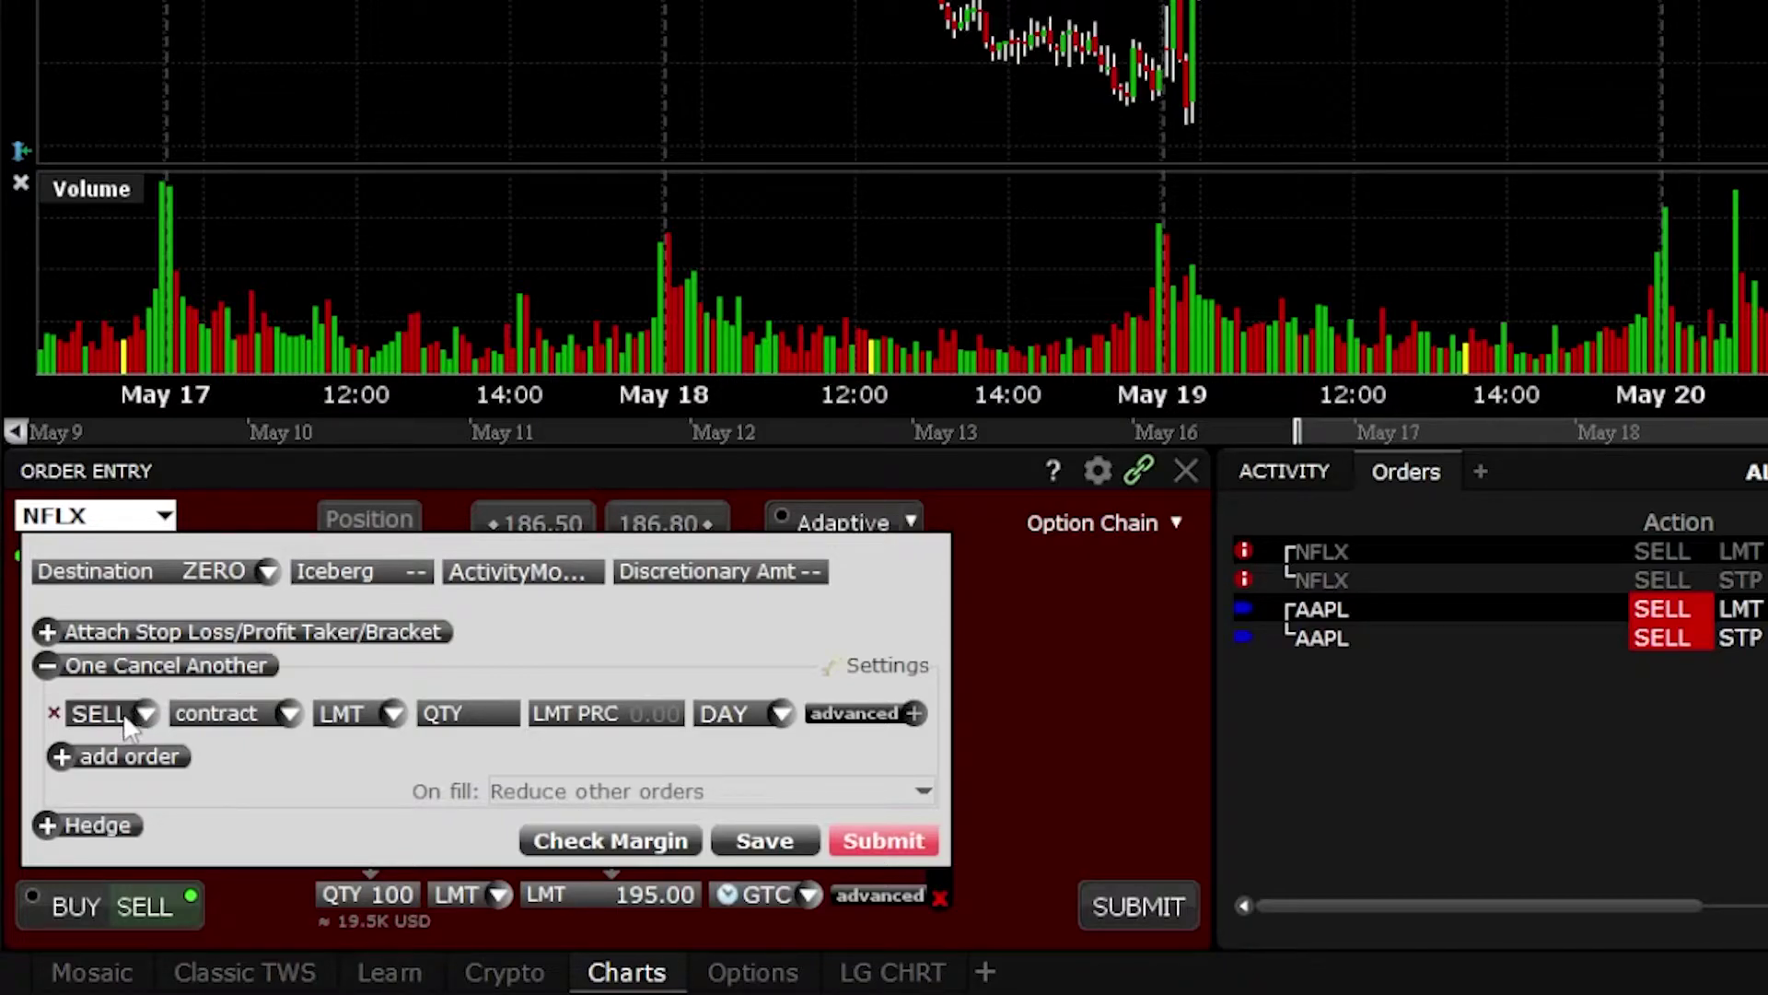
click(289, 721)
click(265, 736)
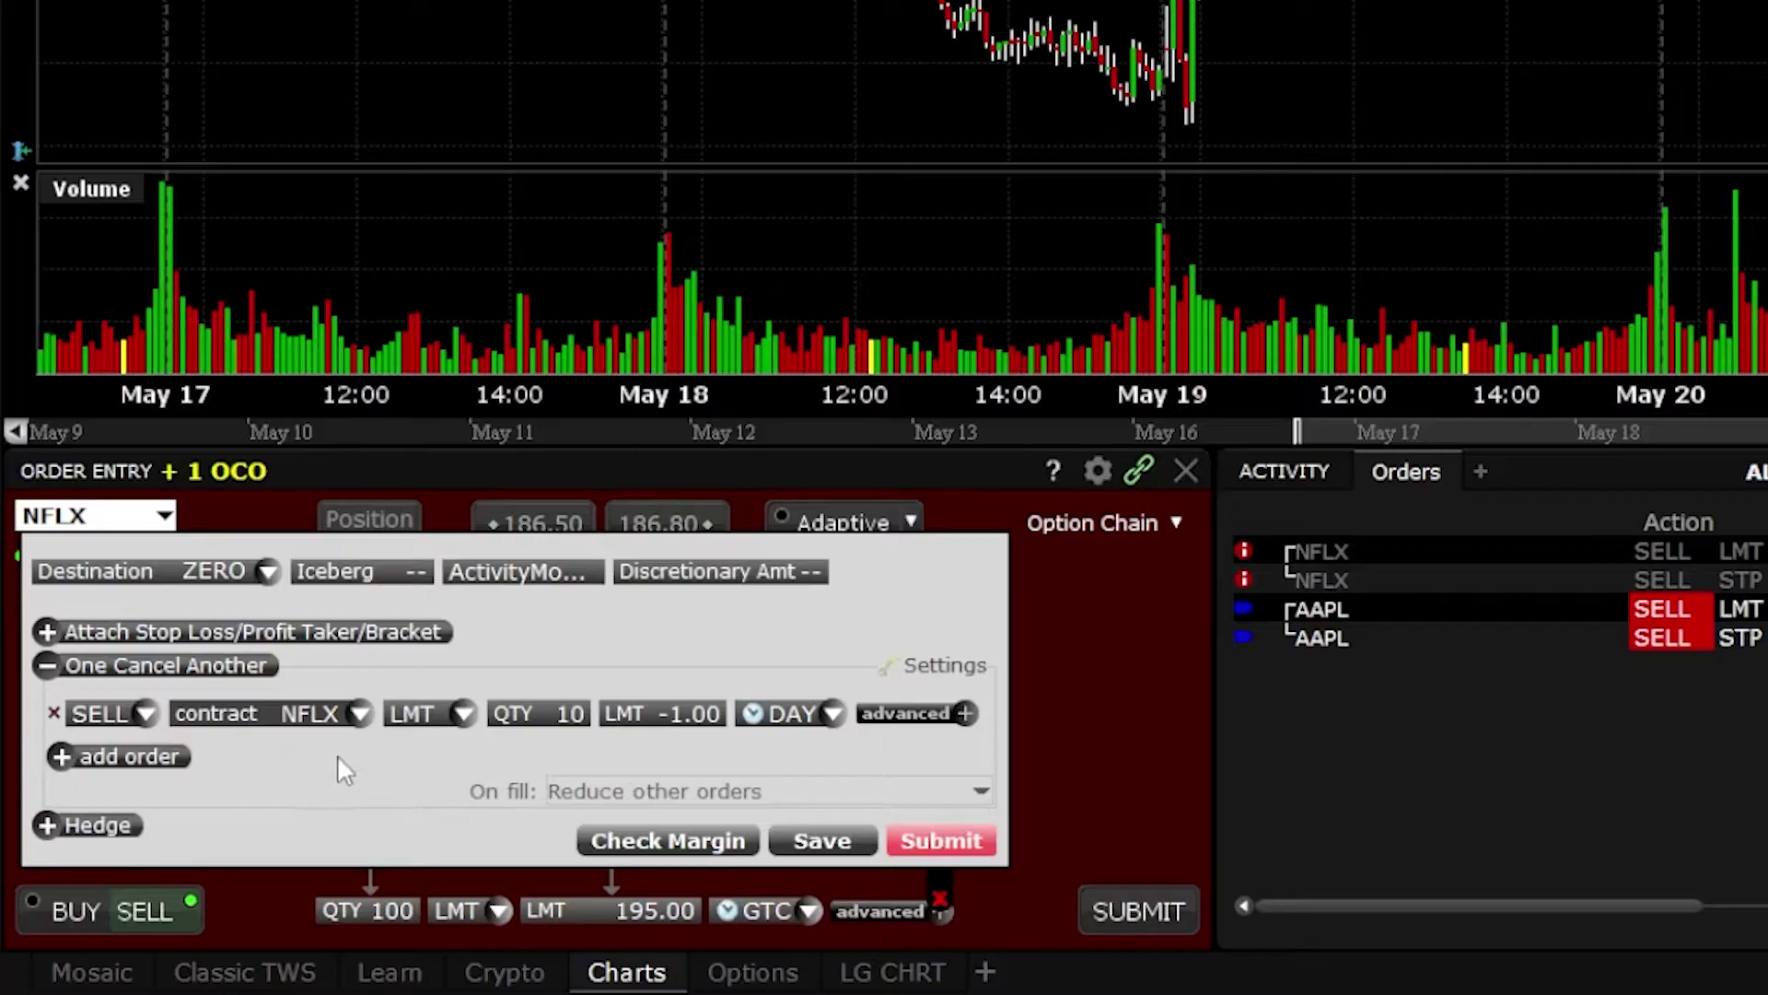
click(435, 721)
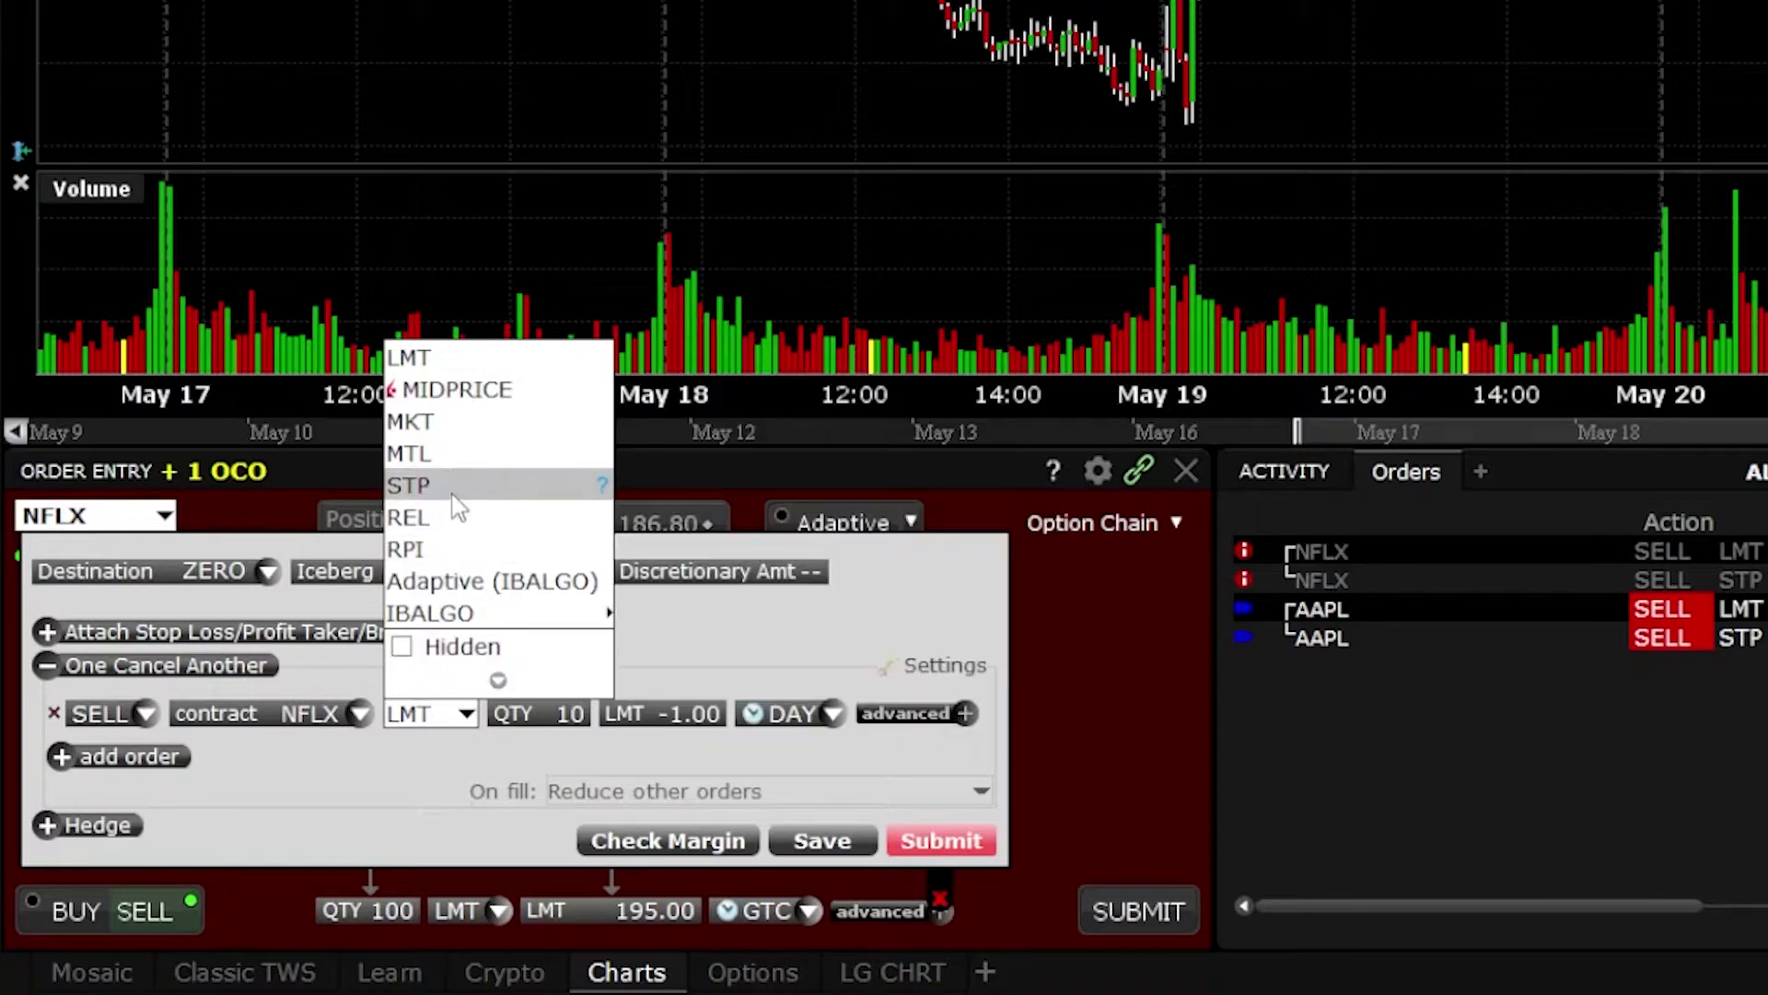
click(454, 481)
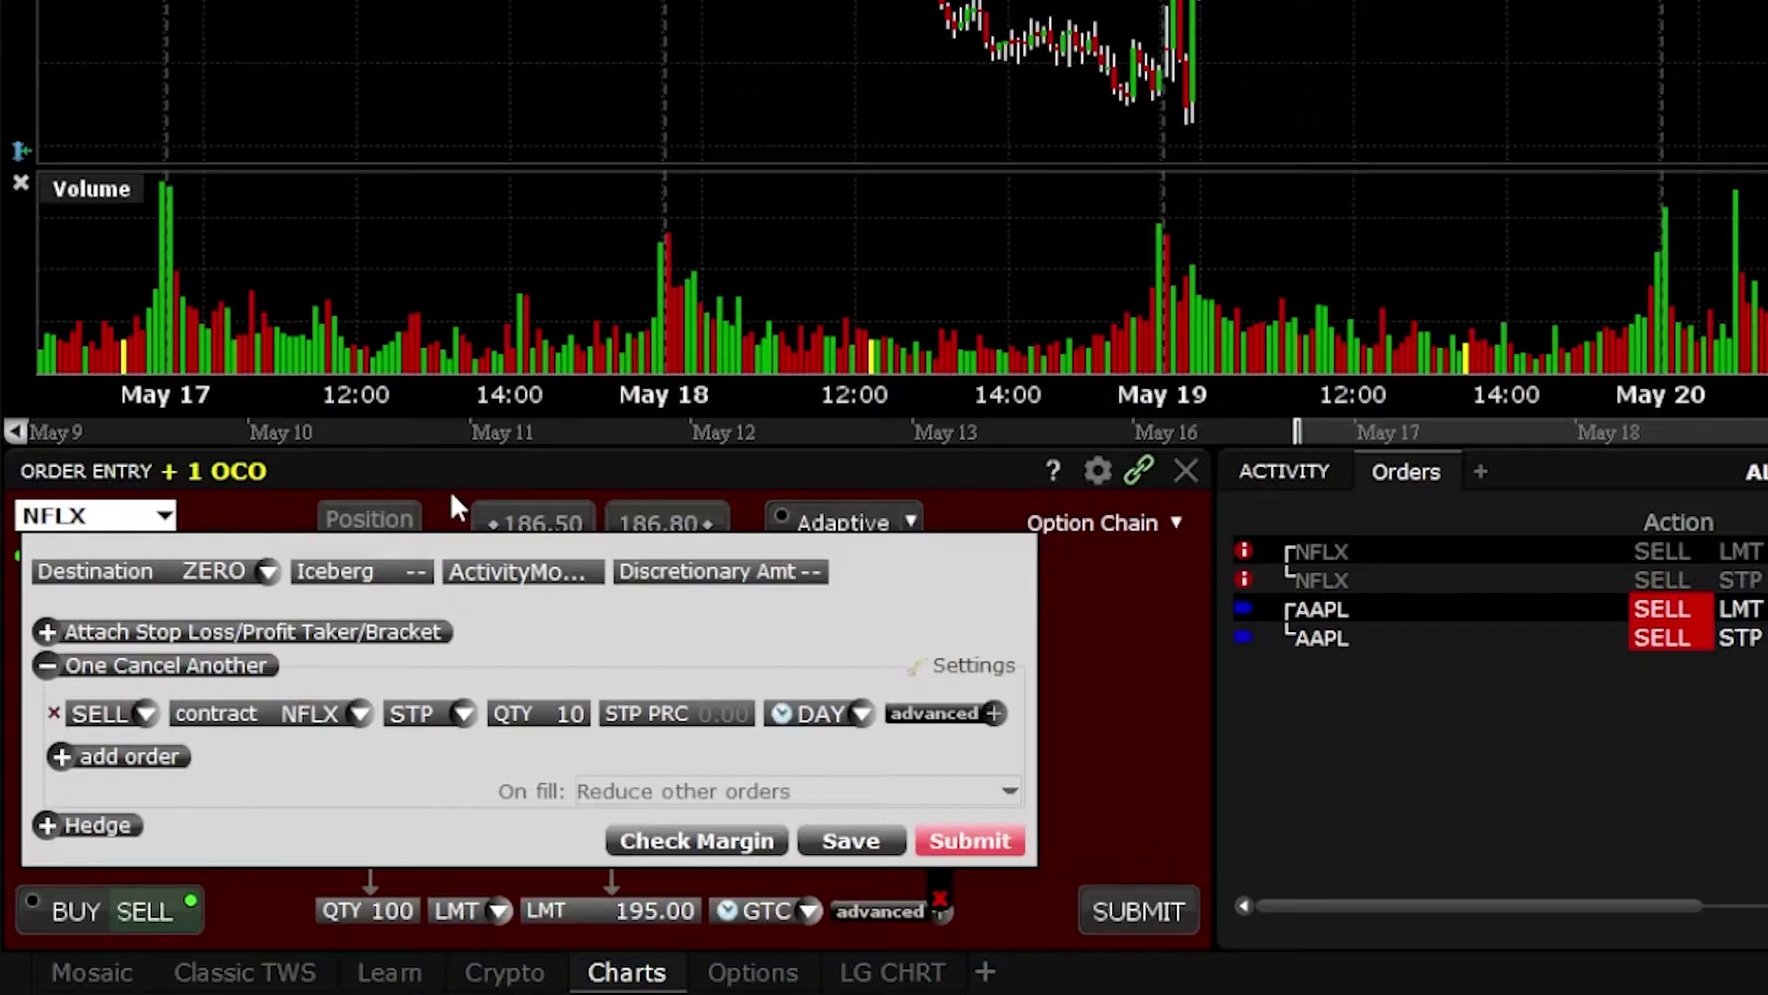
Step: Give the attached stop order the full position quantity of 100, a stop price of 175.00 and GTC time in force
click(545, 715)
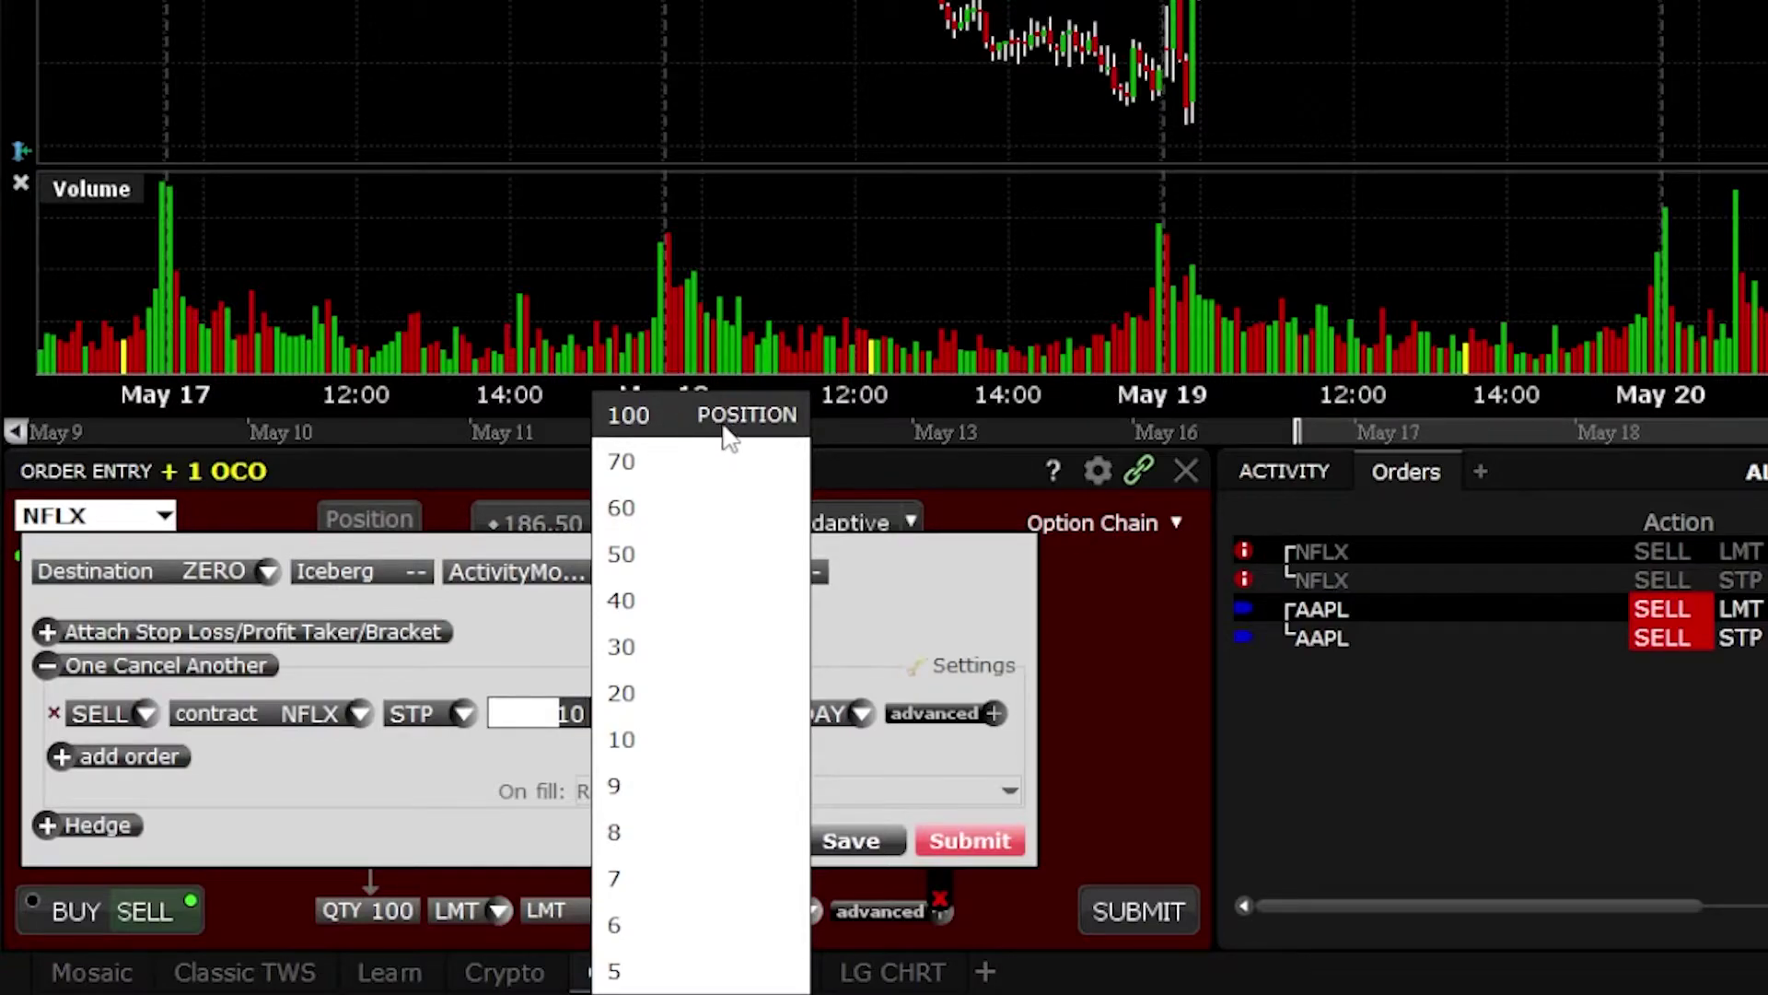
click(656, 426)
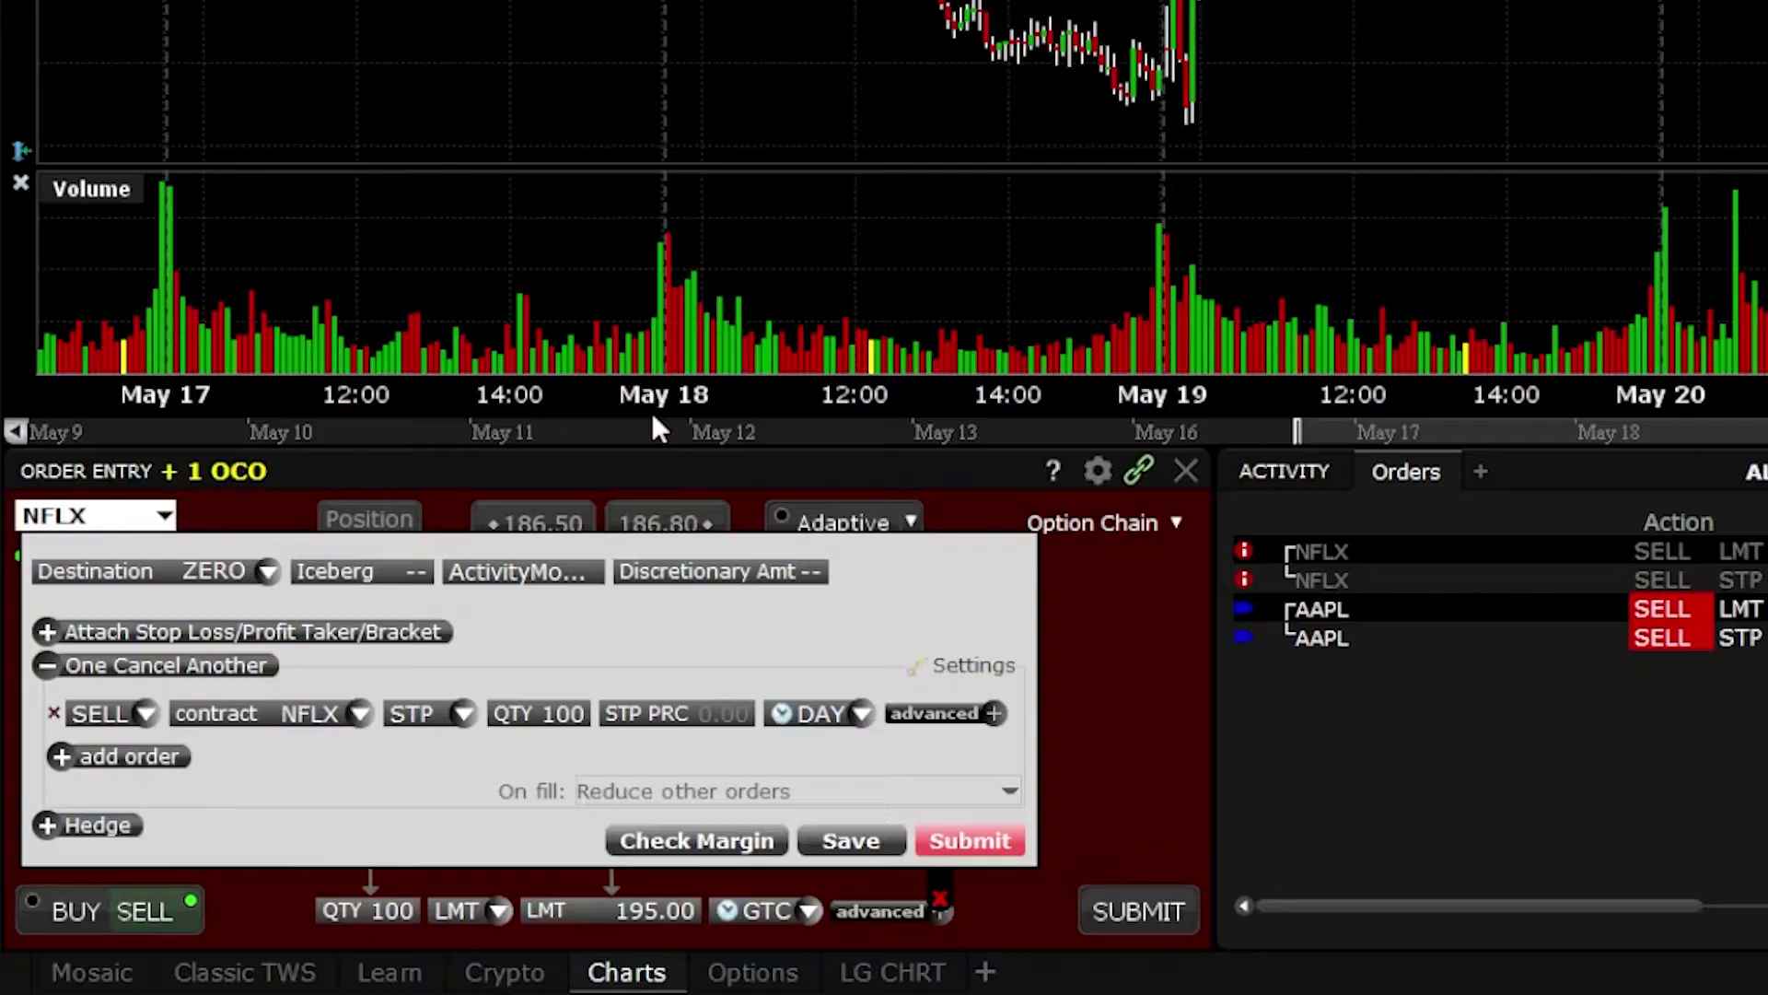
click(689, 709)
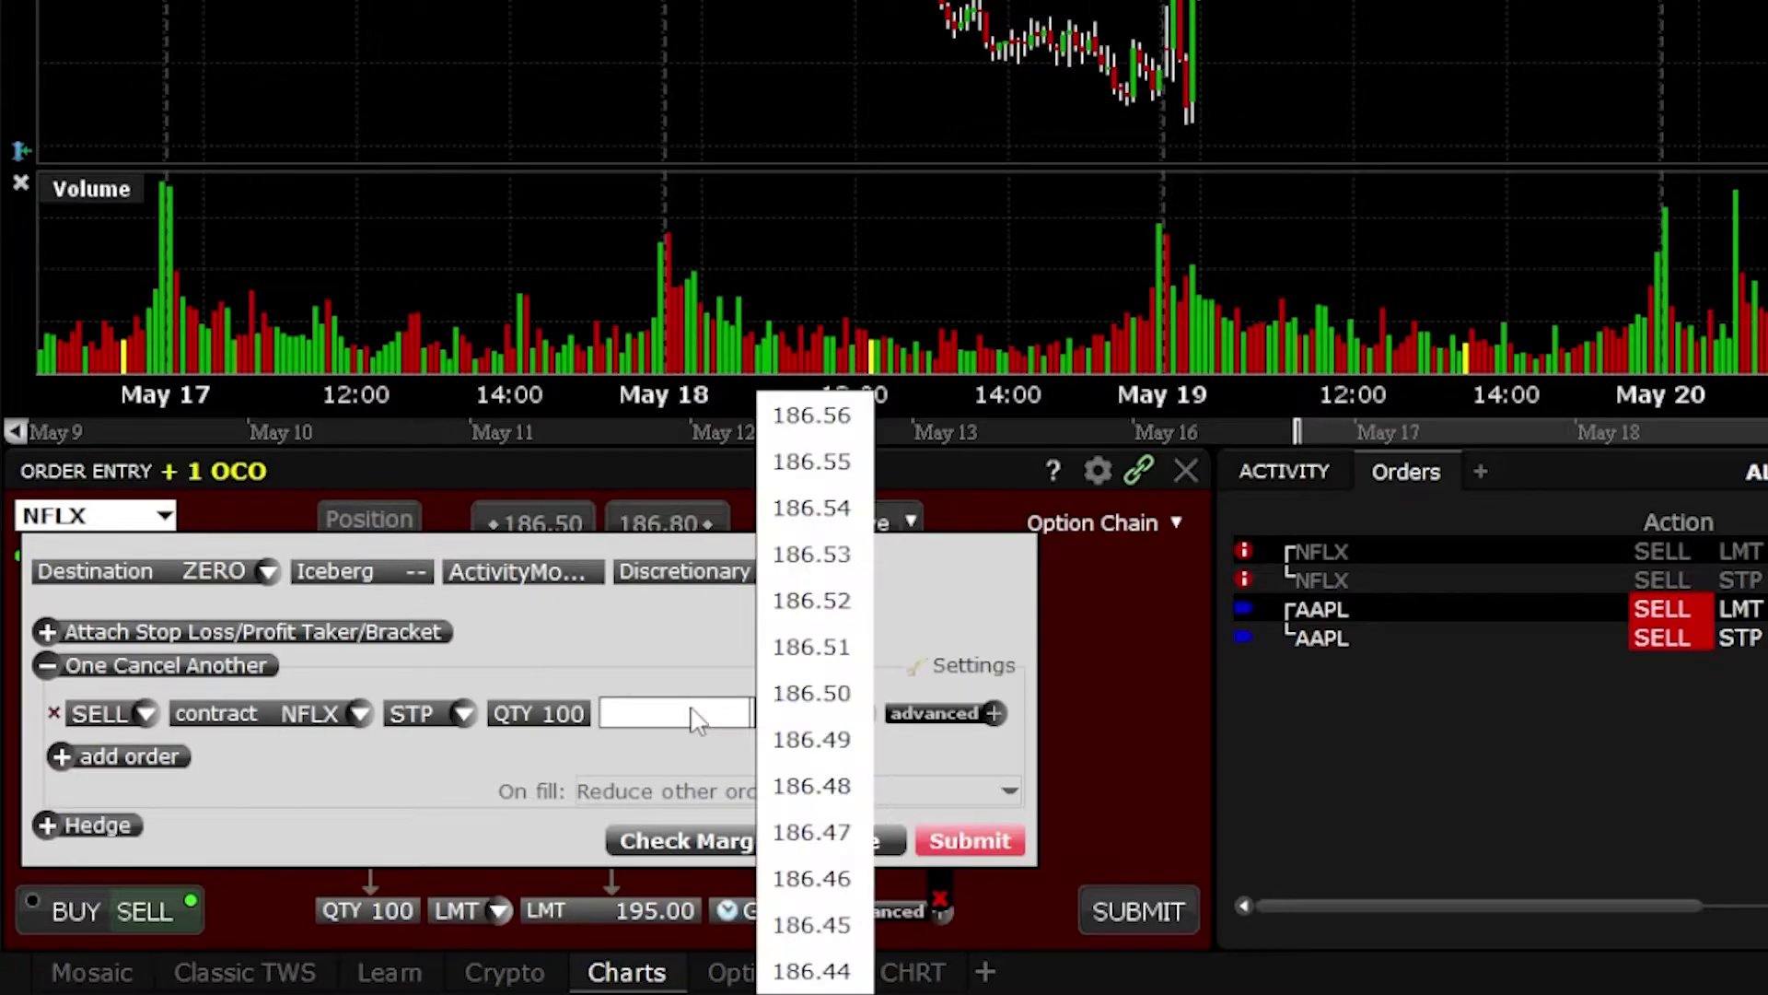
text(175)
key(Return)
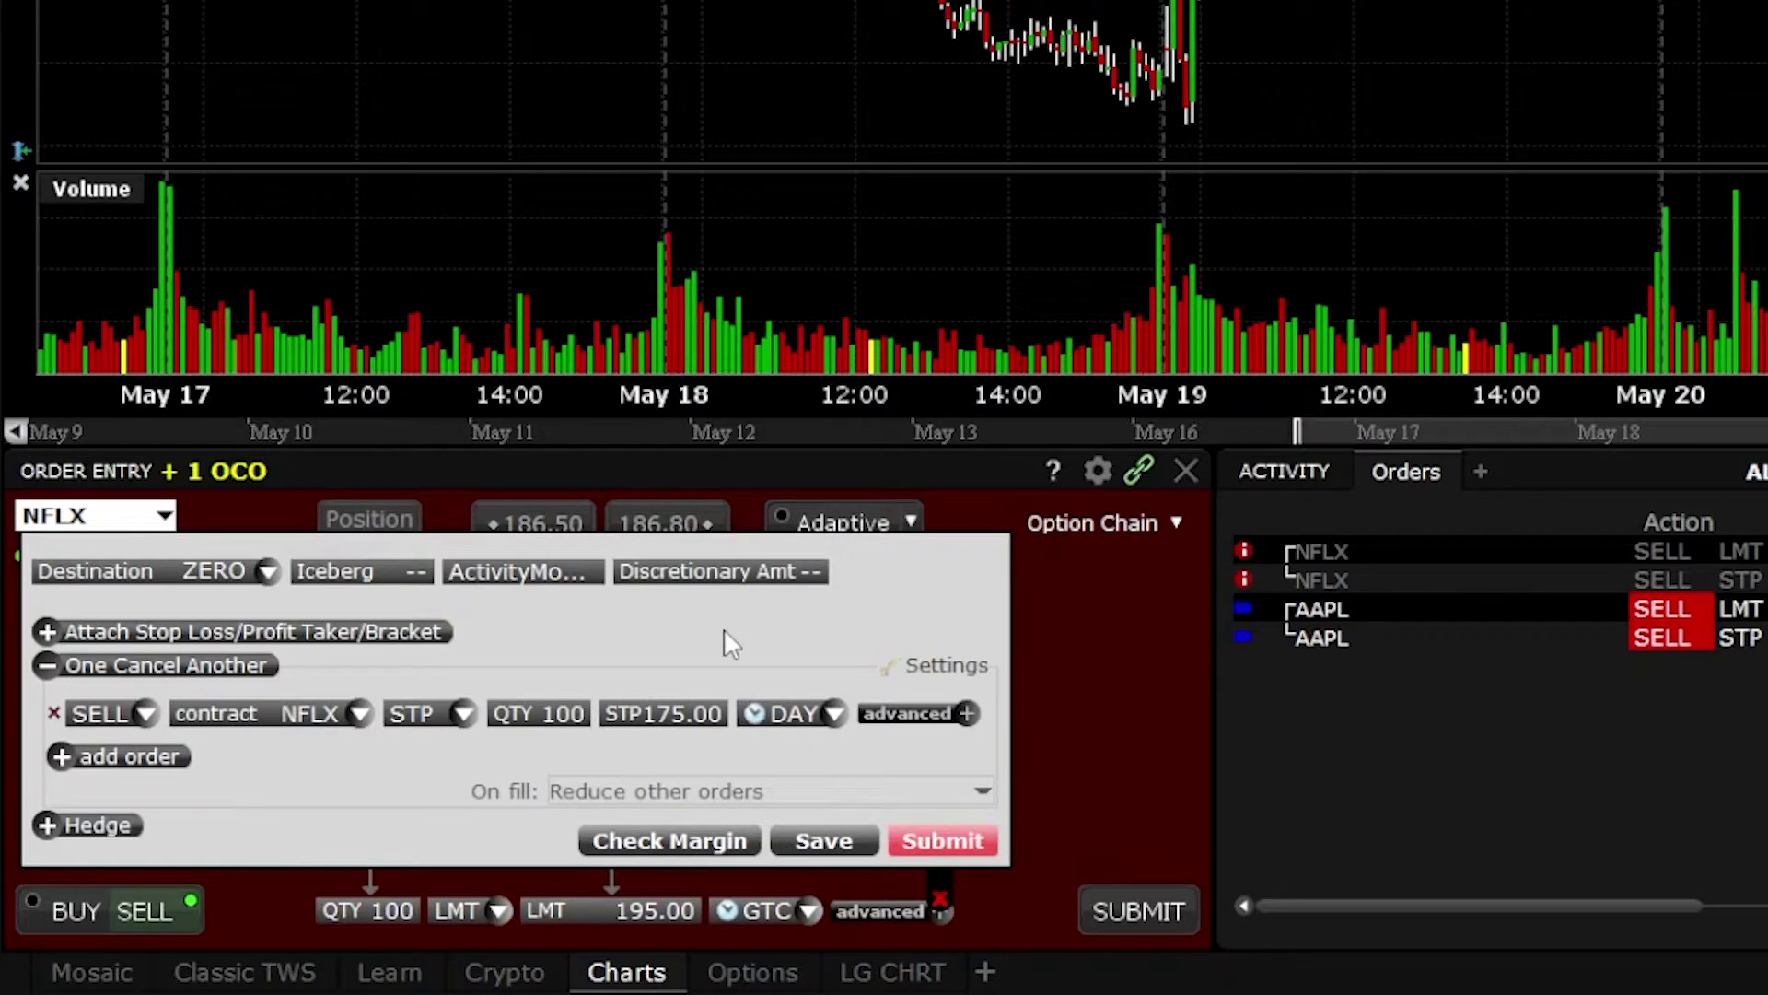
click(783, 711)
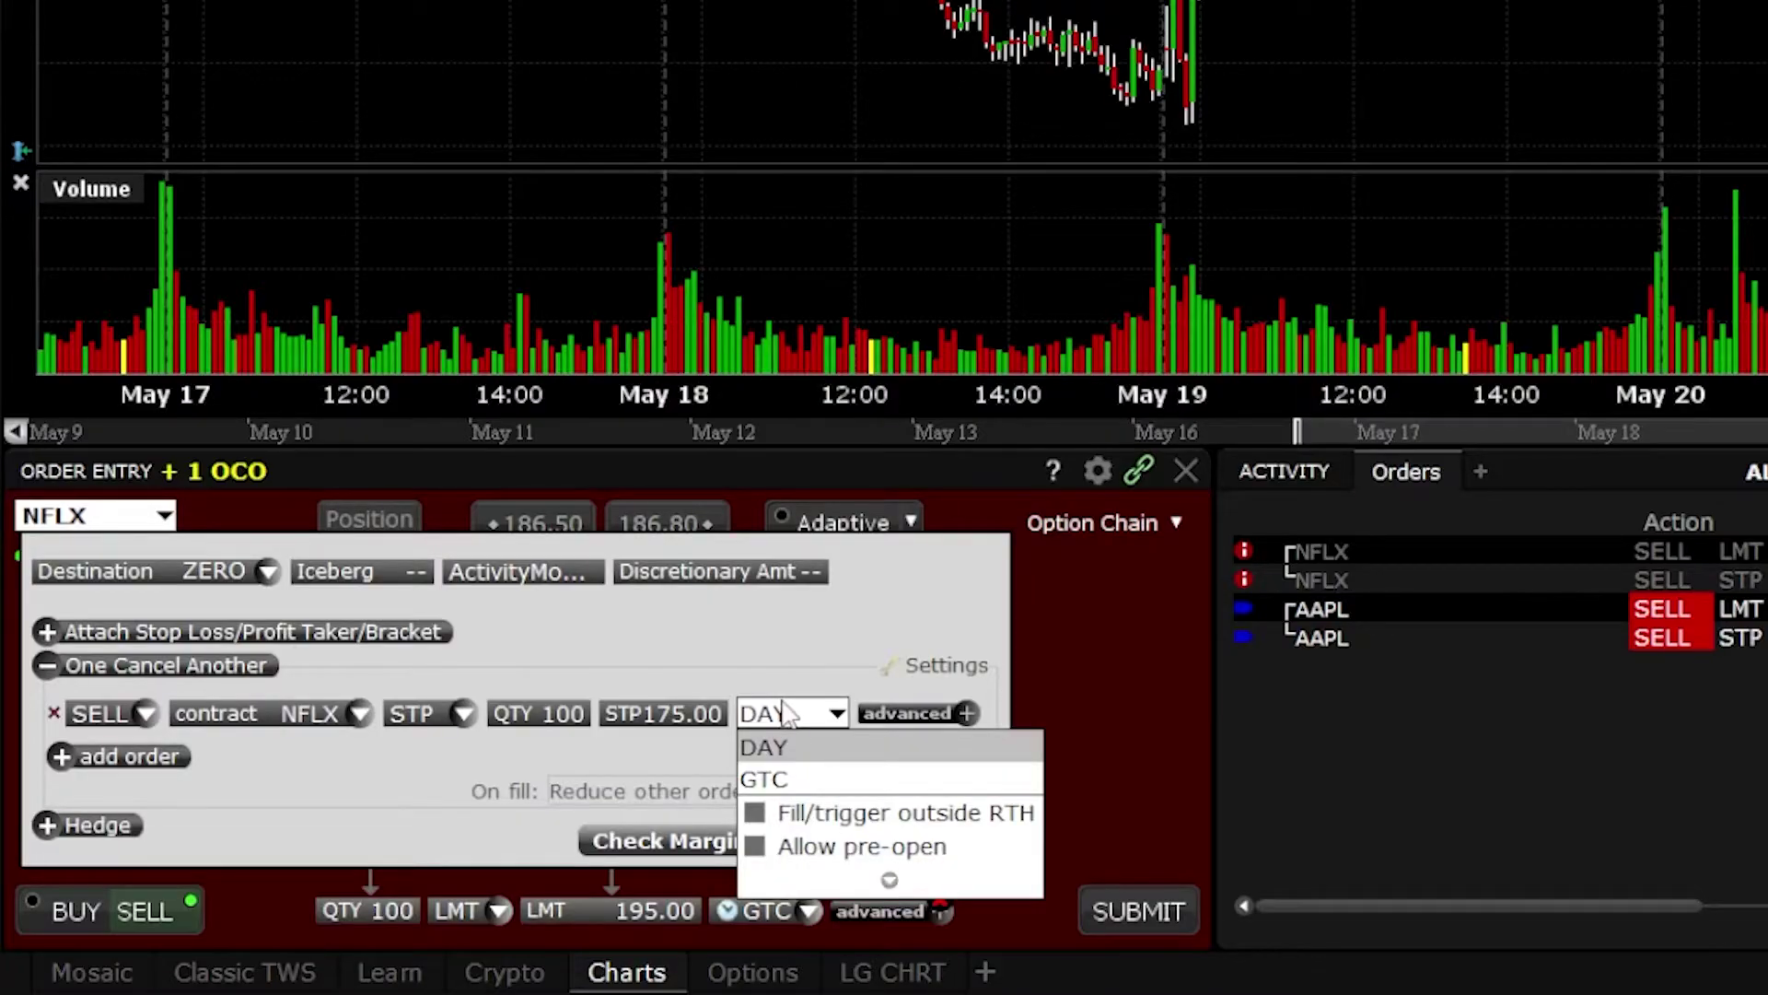
click(798, 780)
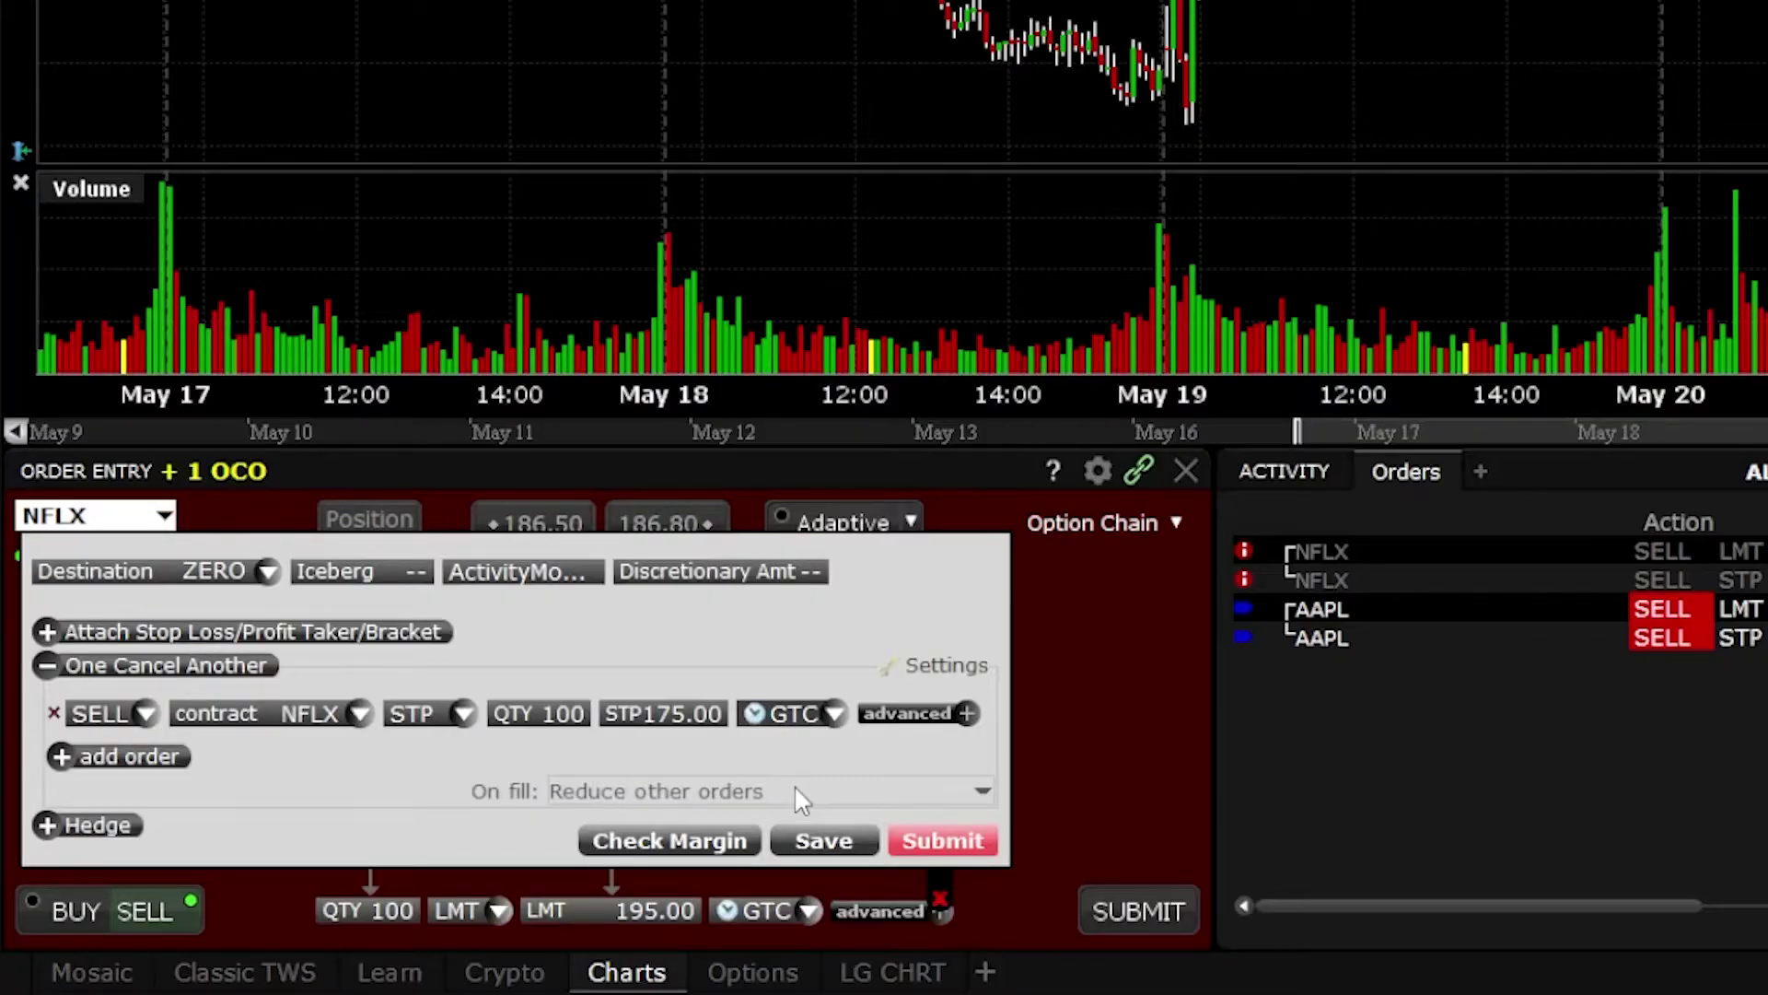
Step: Set the on-fill behaviour to reduce other orders with overfill protection, then submit and transmit the NFLX order pair
click(734, 787)
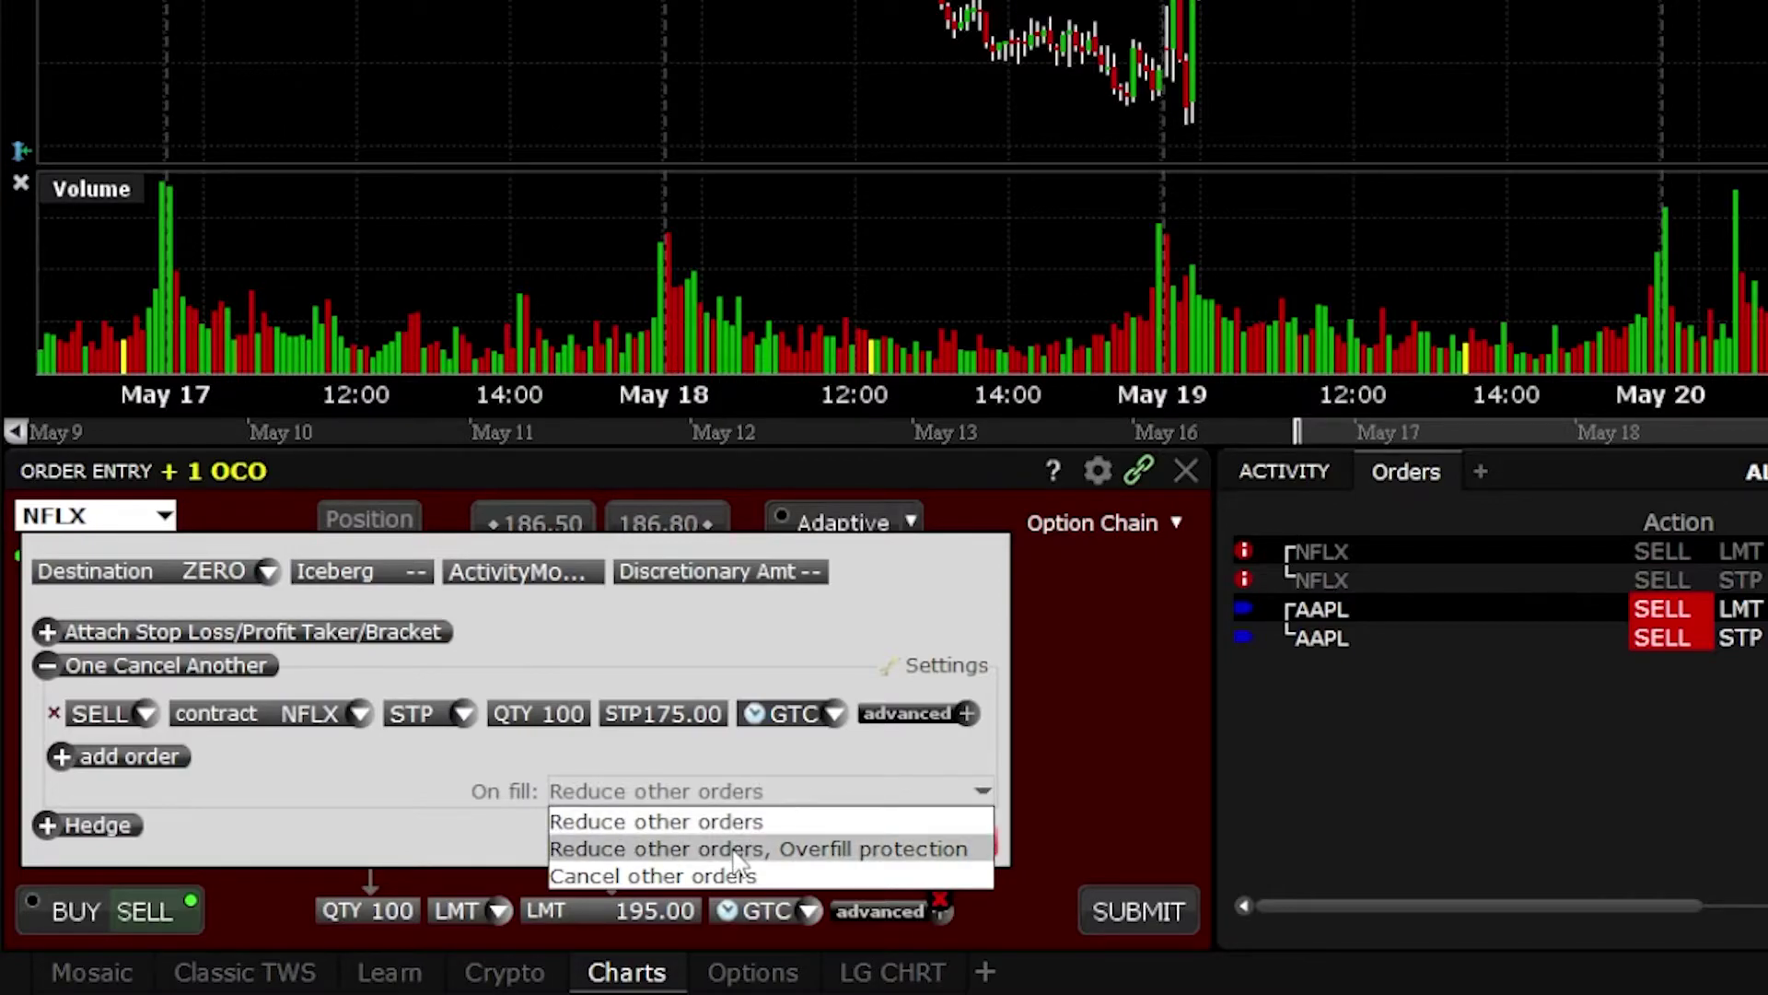
click(908, 855)
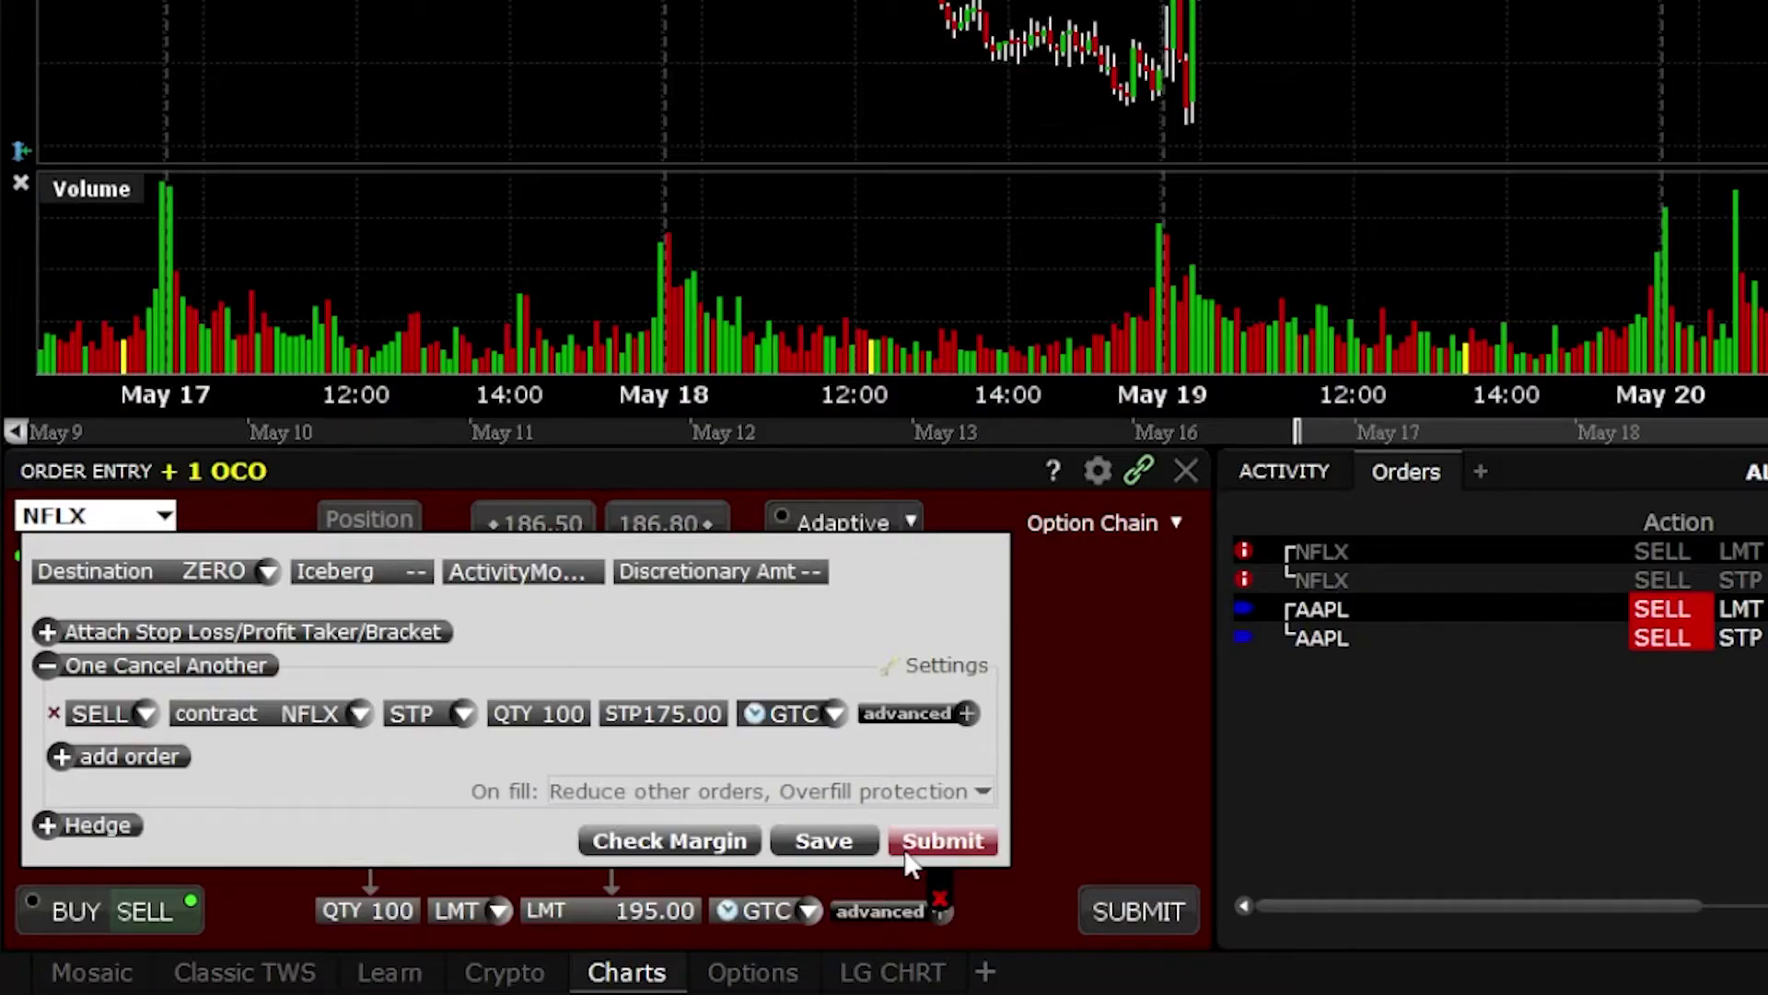
click(939, 841)
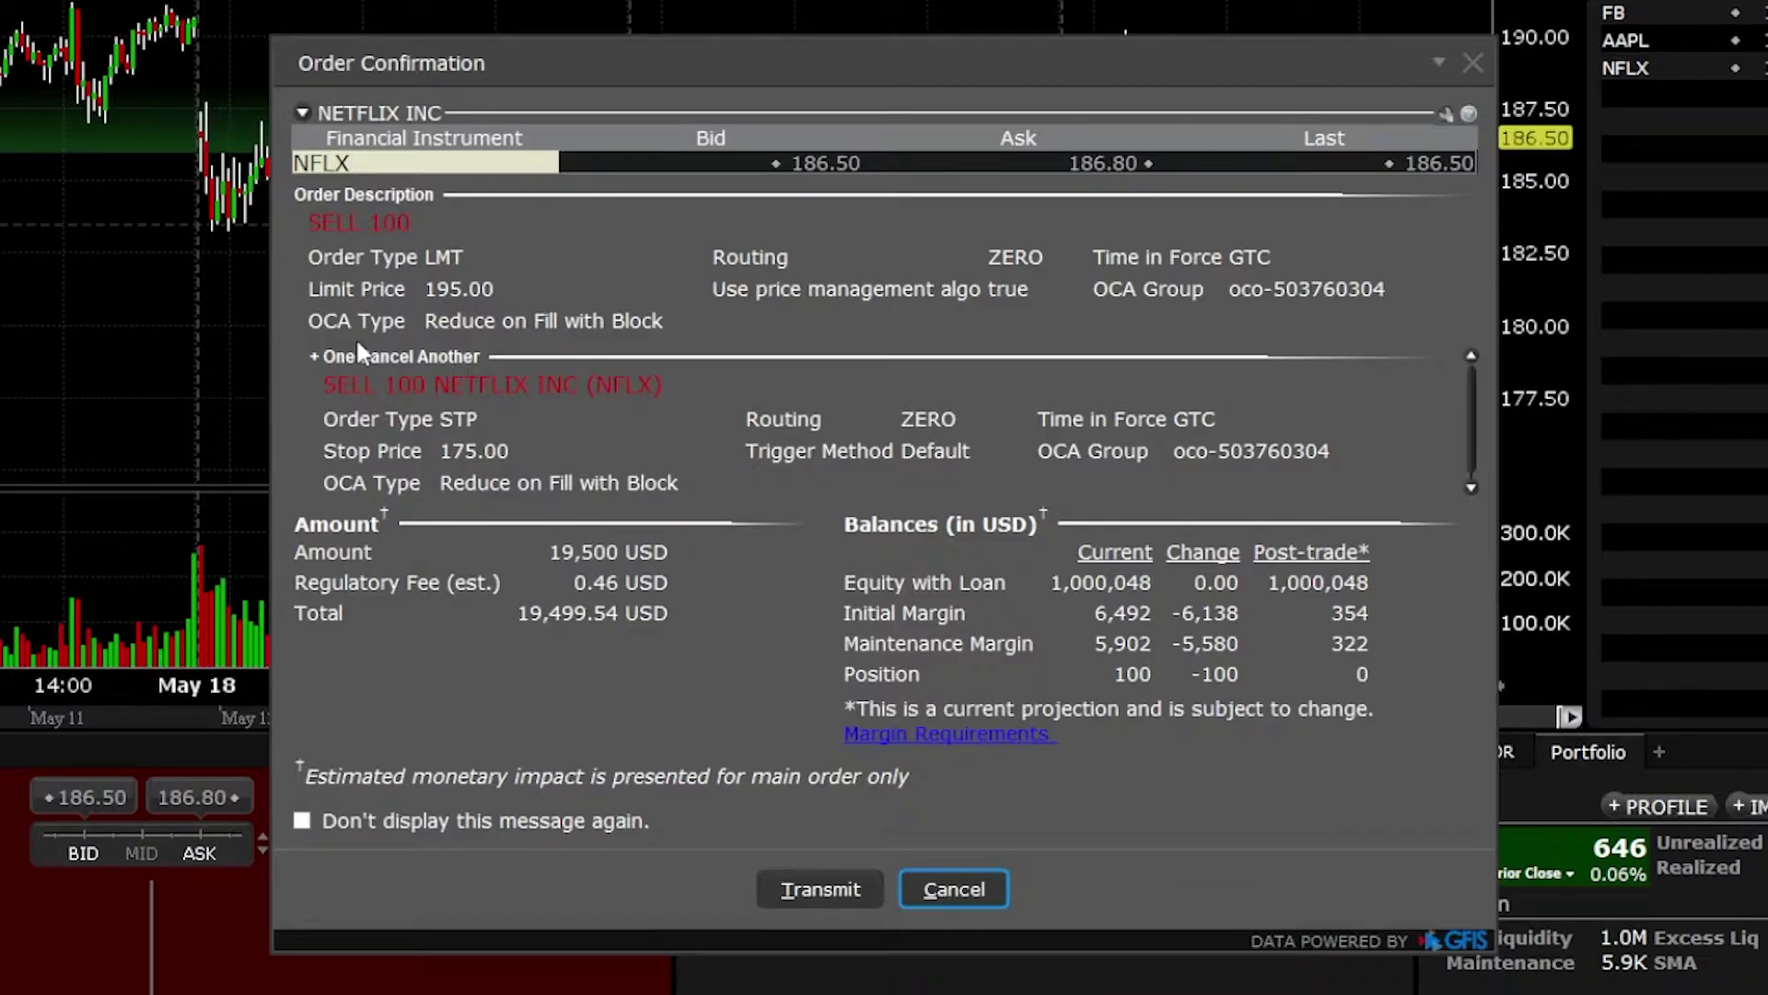
click(797, 889)
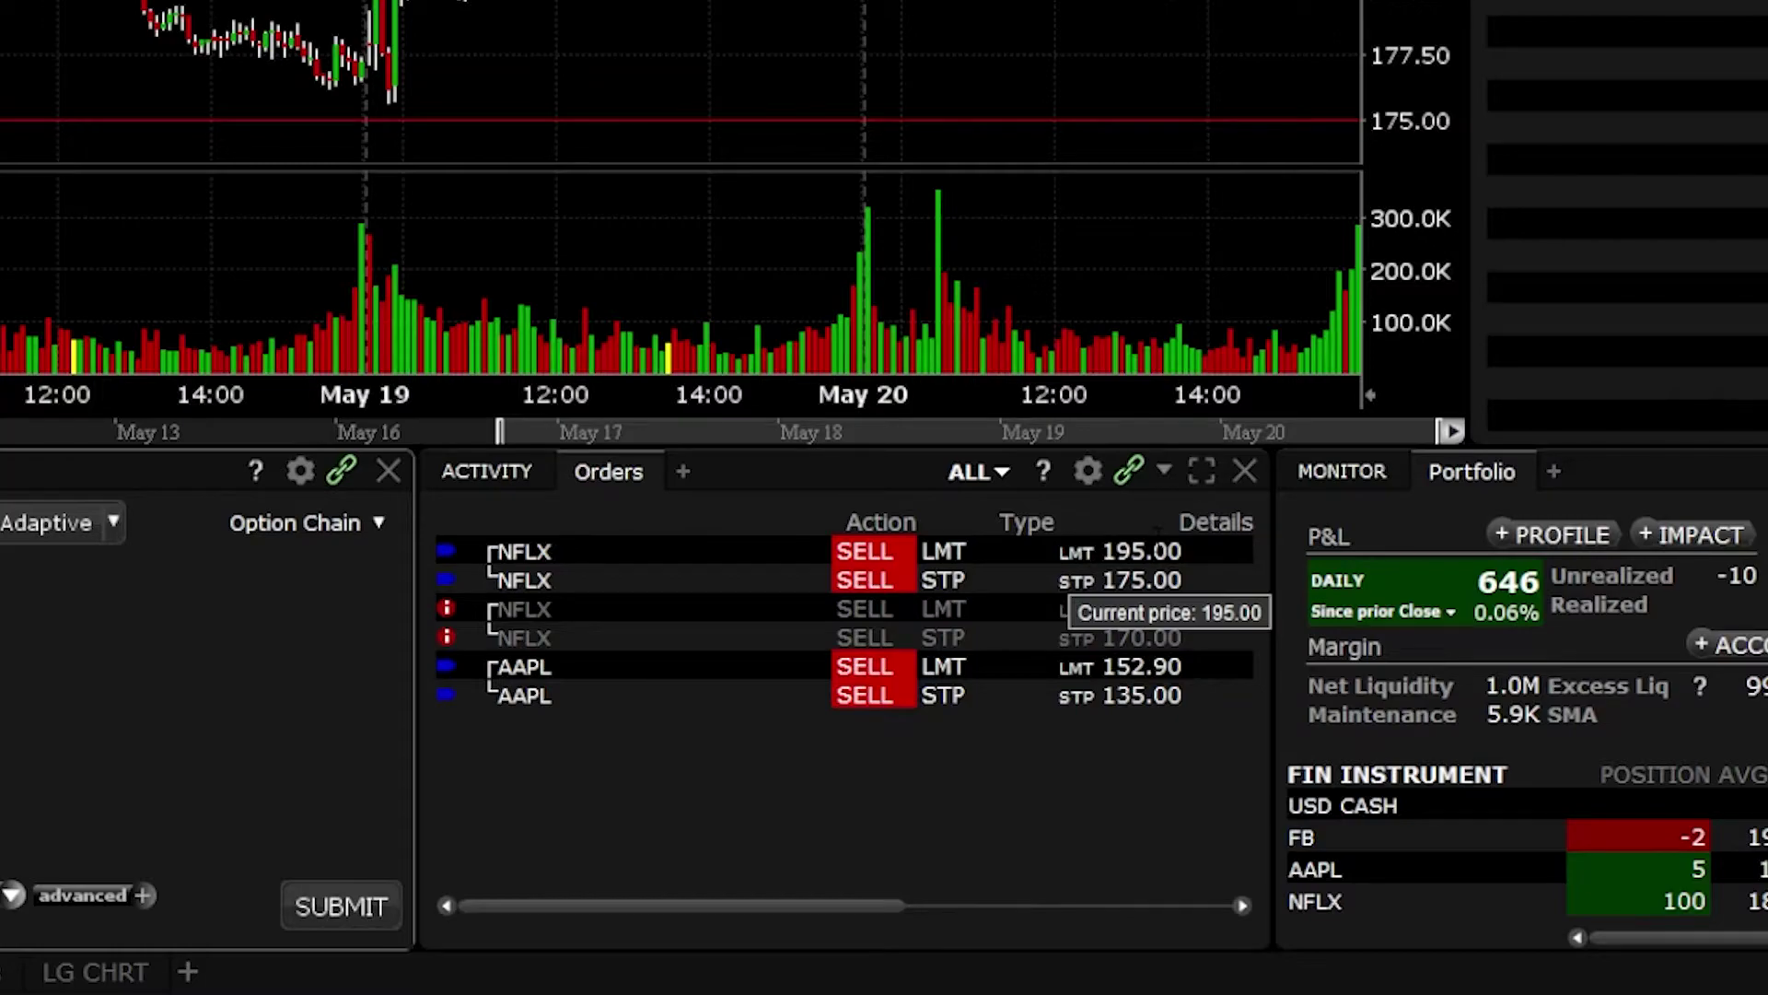
Step: Modify the active NFLX limit sell order in its order ticket to a limit price of 205 and transmit it
right_click(1015, 551)
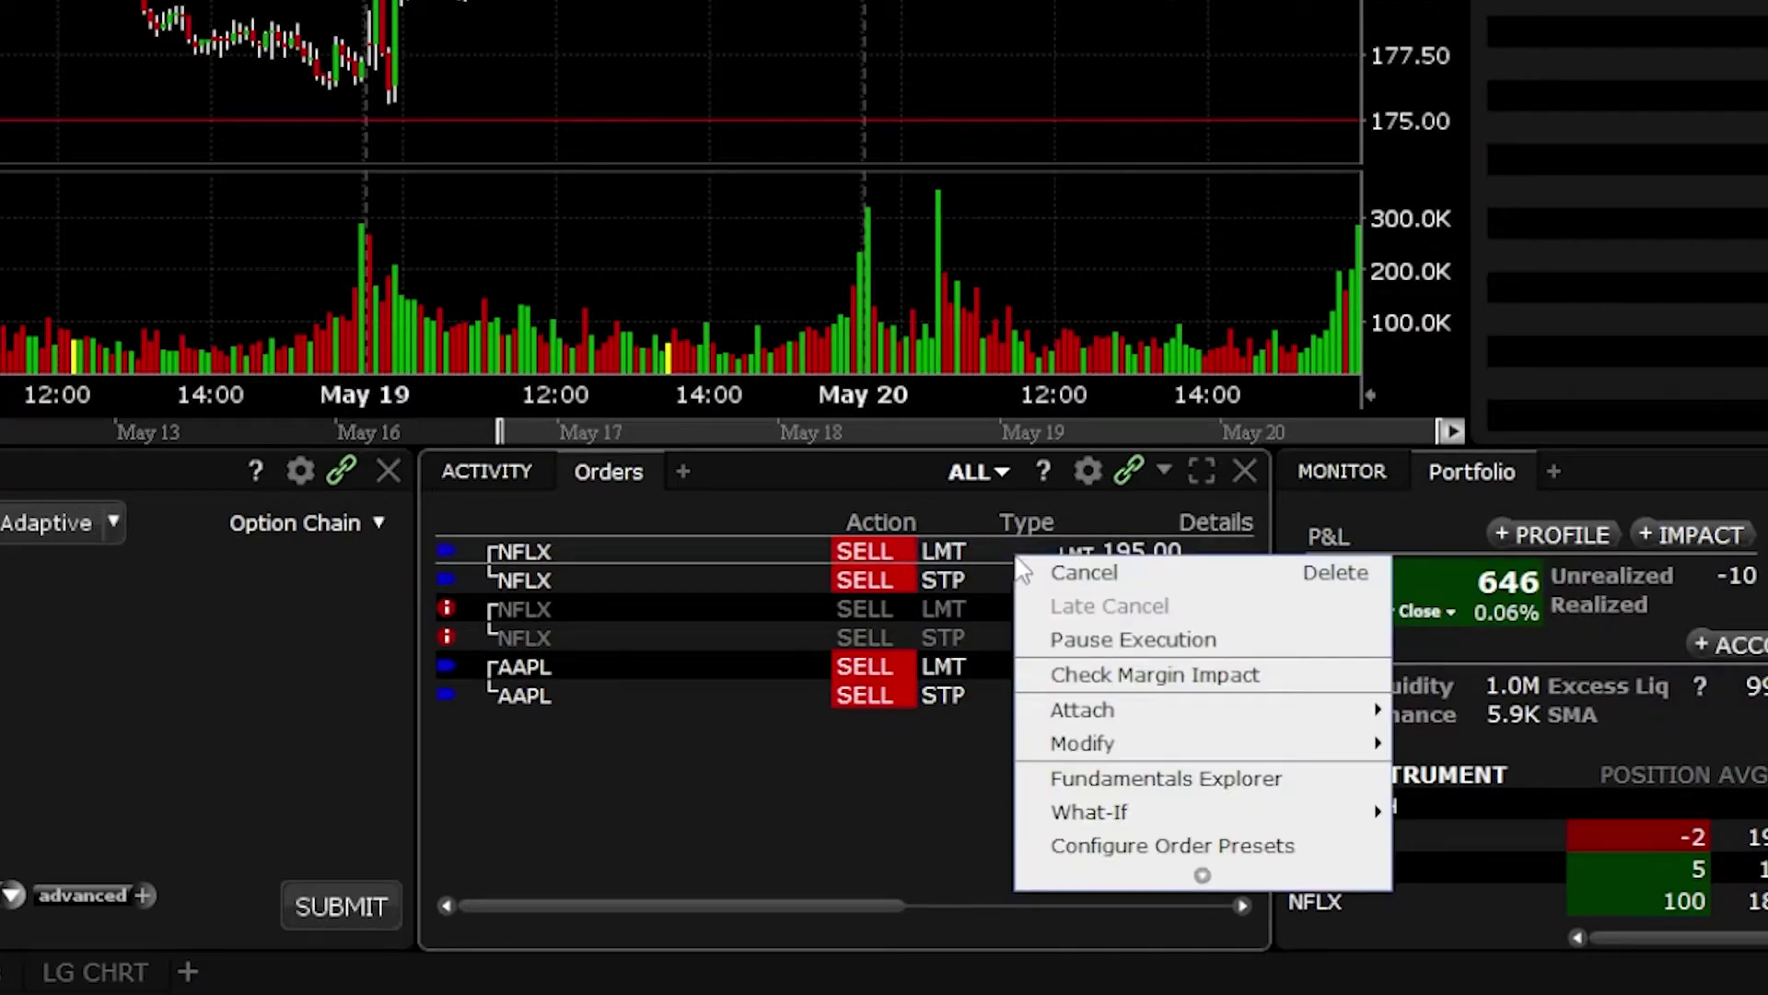
mouse_move(1168, 757)
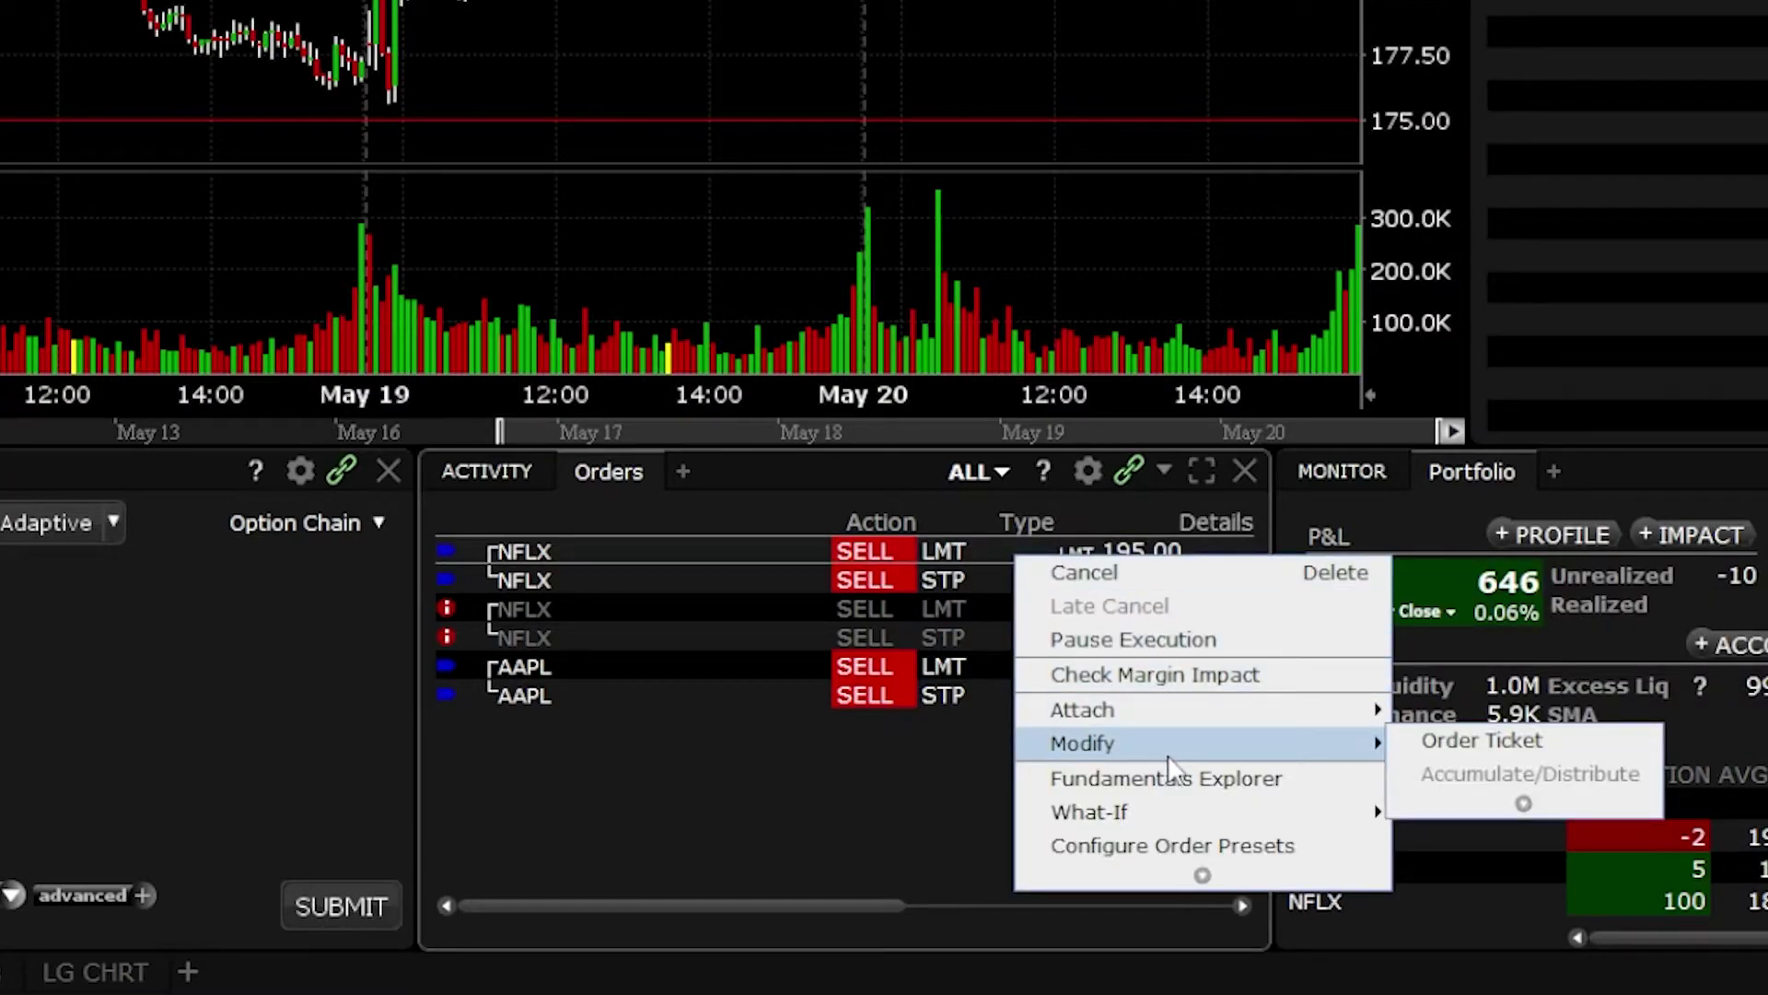
click(1478, 740)
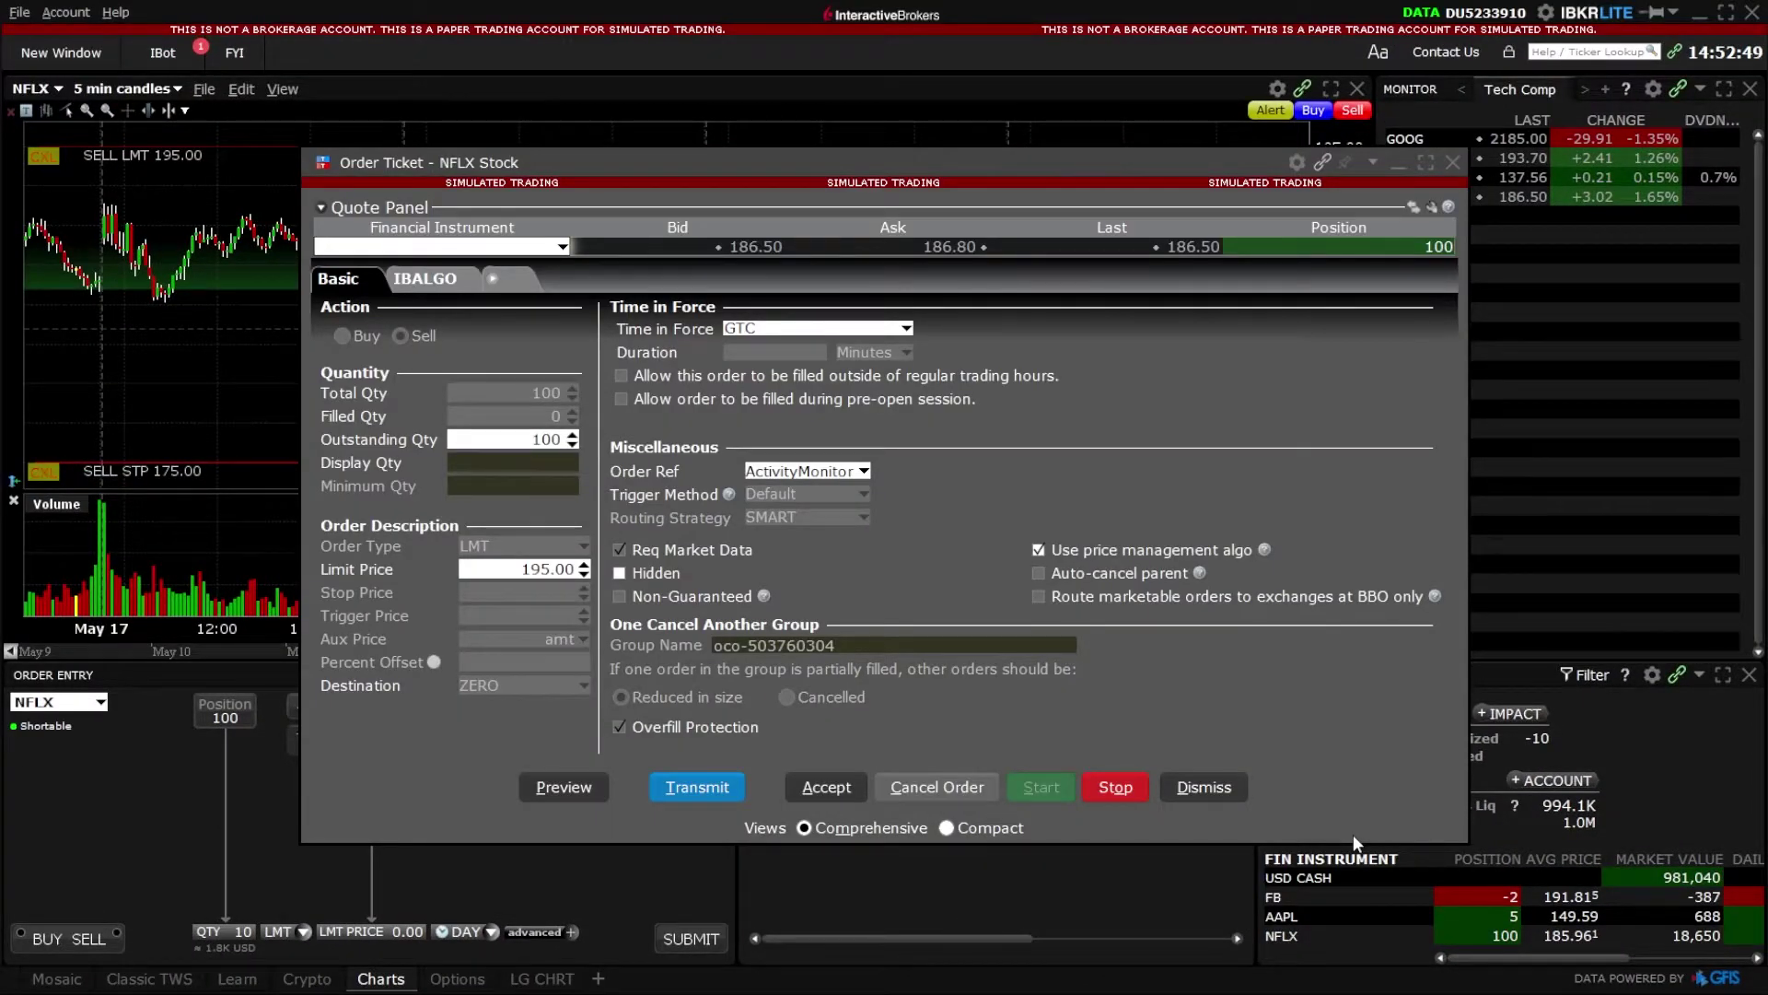
click(513, 567)
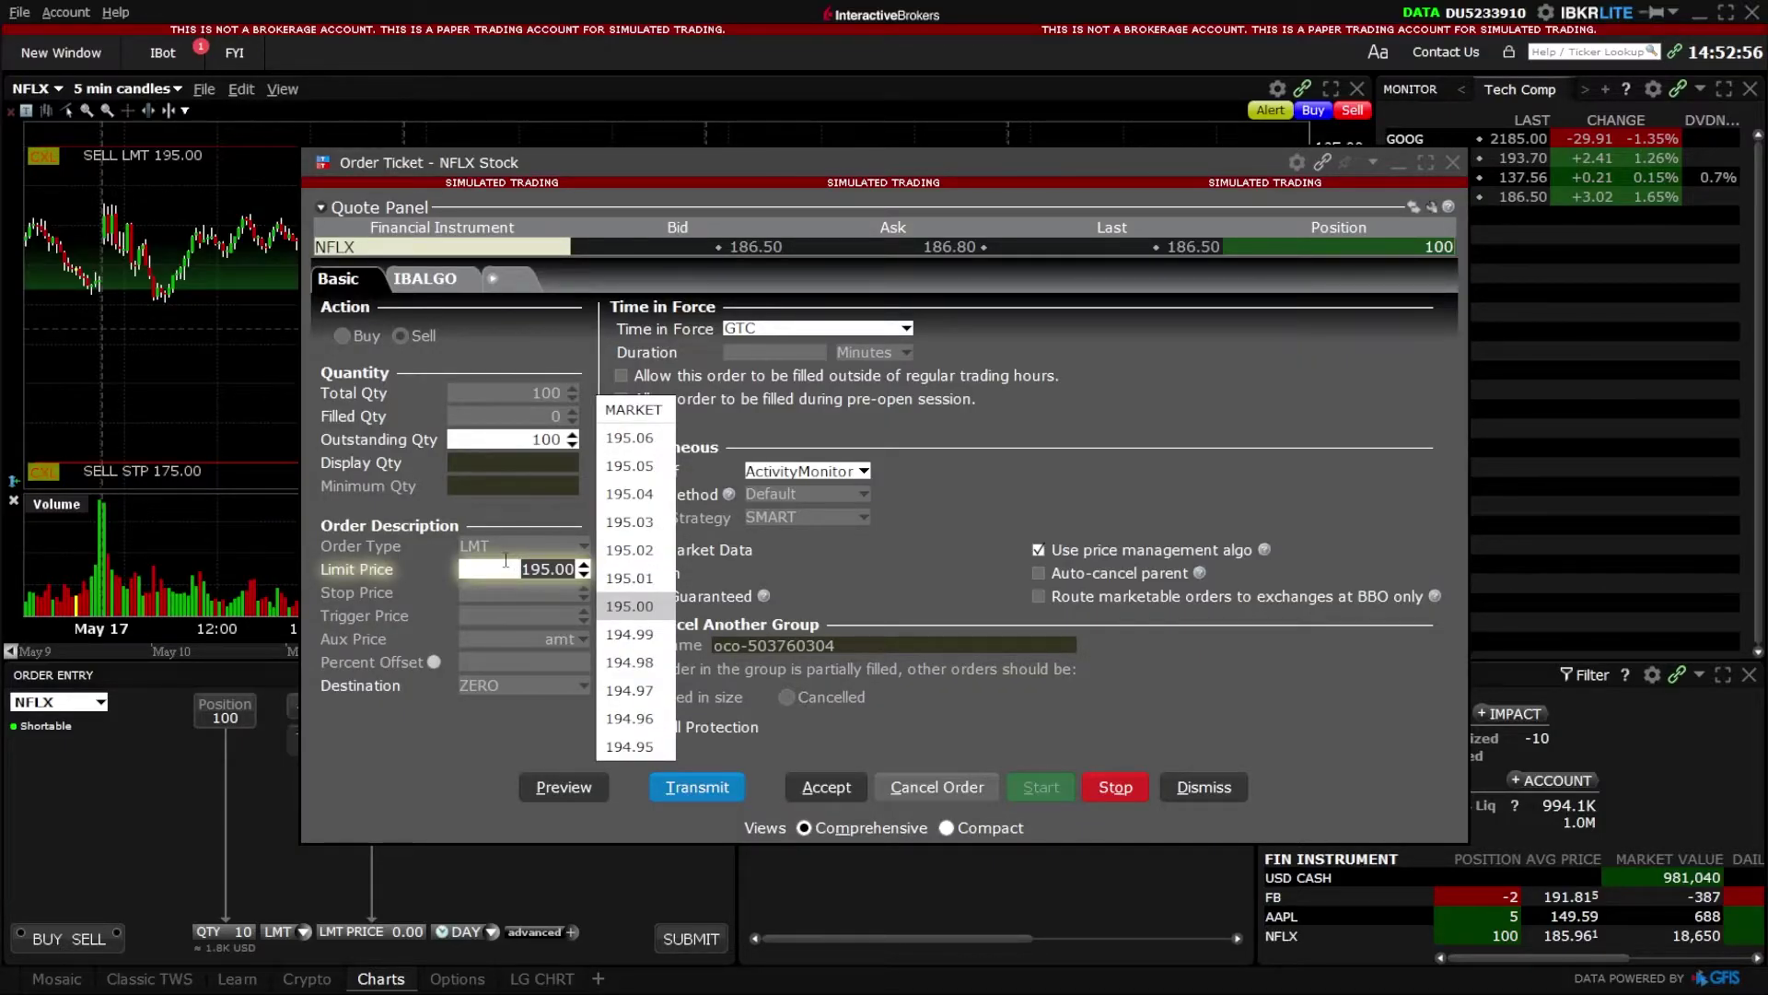
text(205)
key(Return)
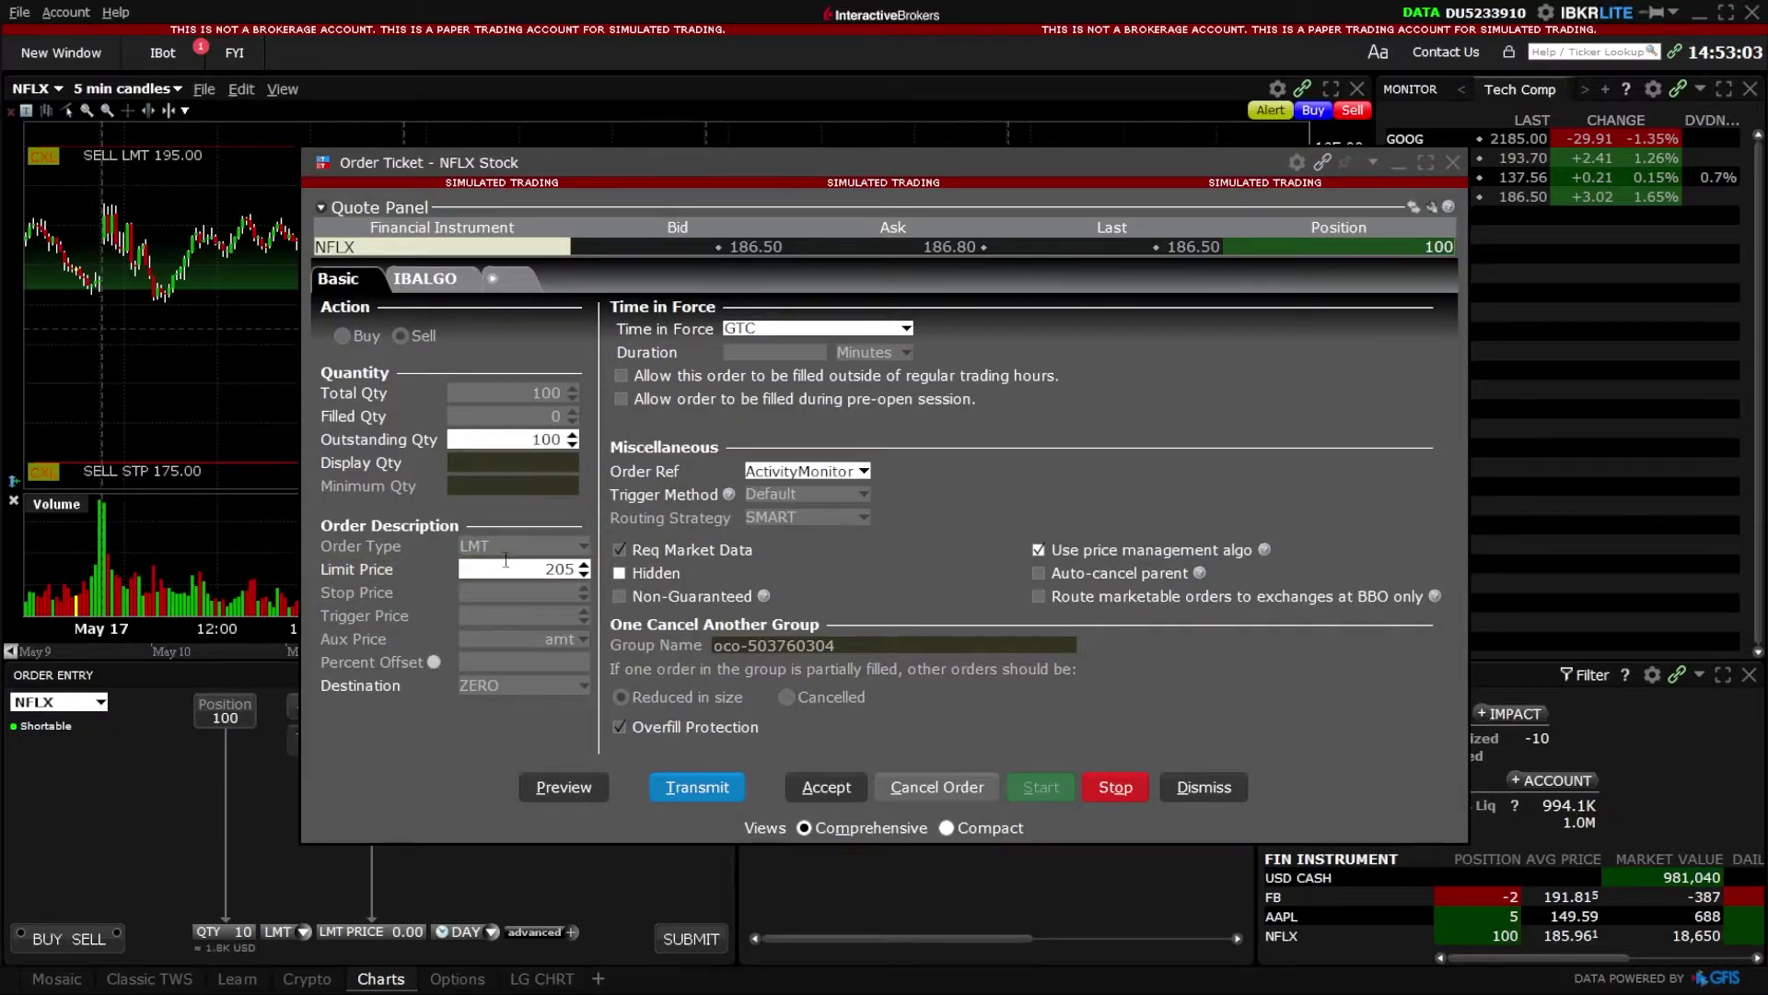
click(701, 788)
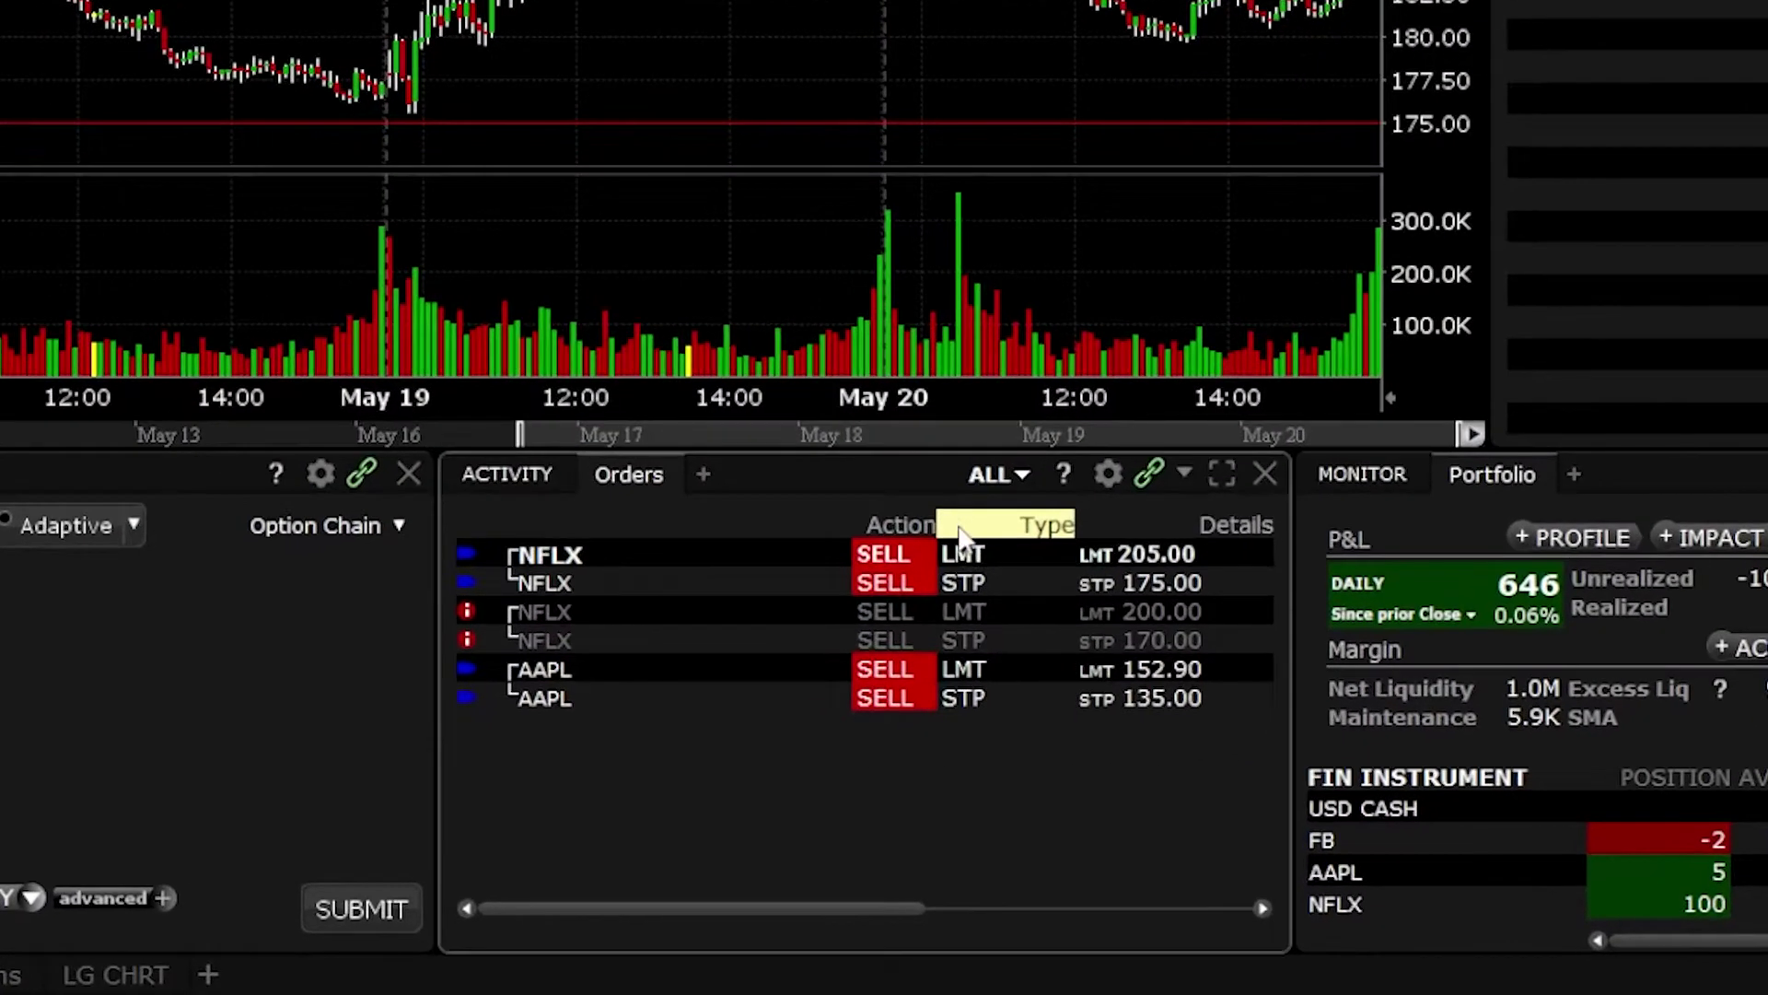
Step: Move the NFLX order lines on the chart so the stop sits at about 176.45 and the limit at about 189.15
mouse_move(1189, 557)
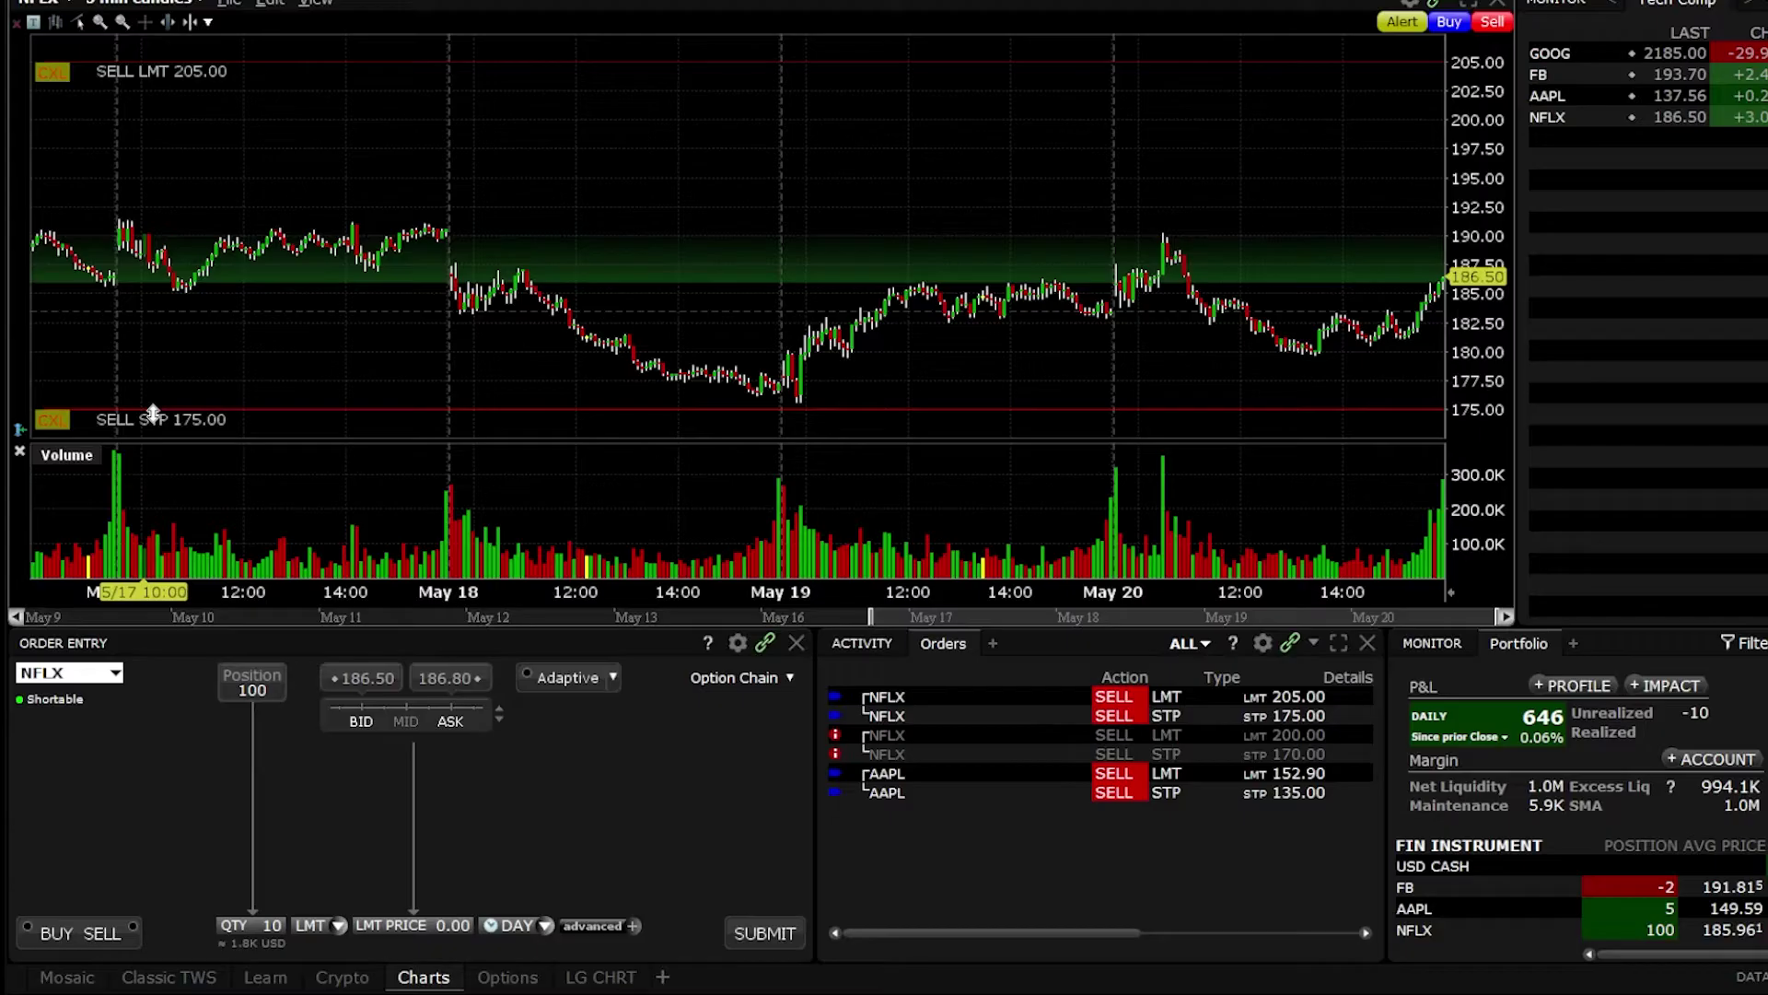
drag(153, 411, 152, 396)
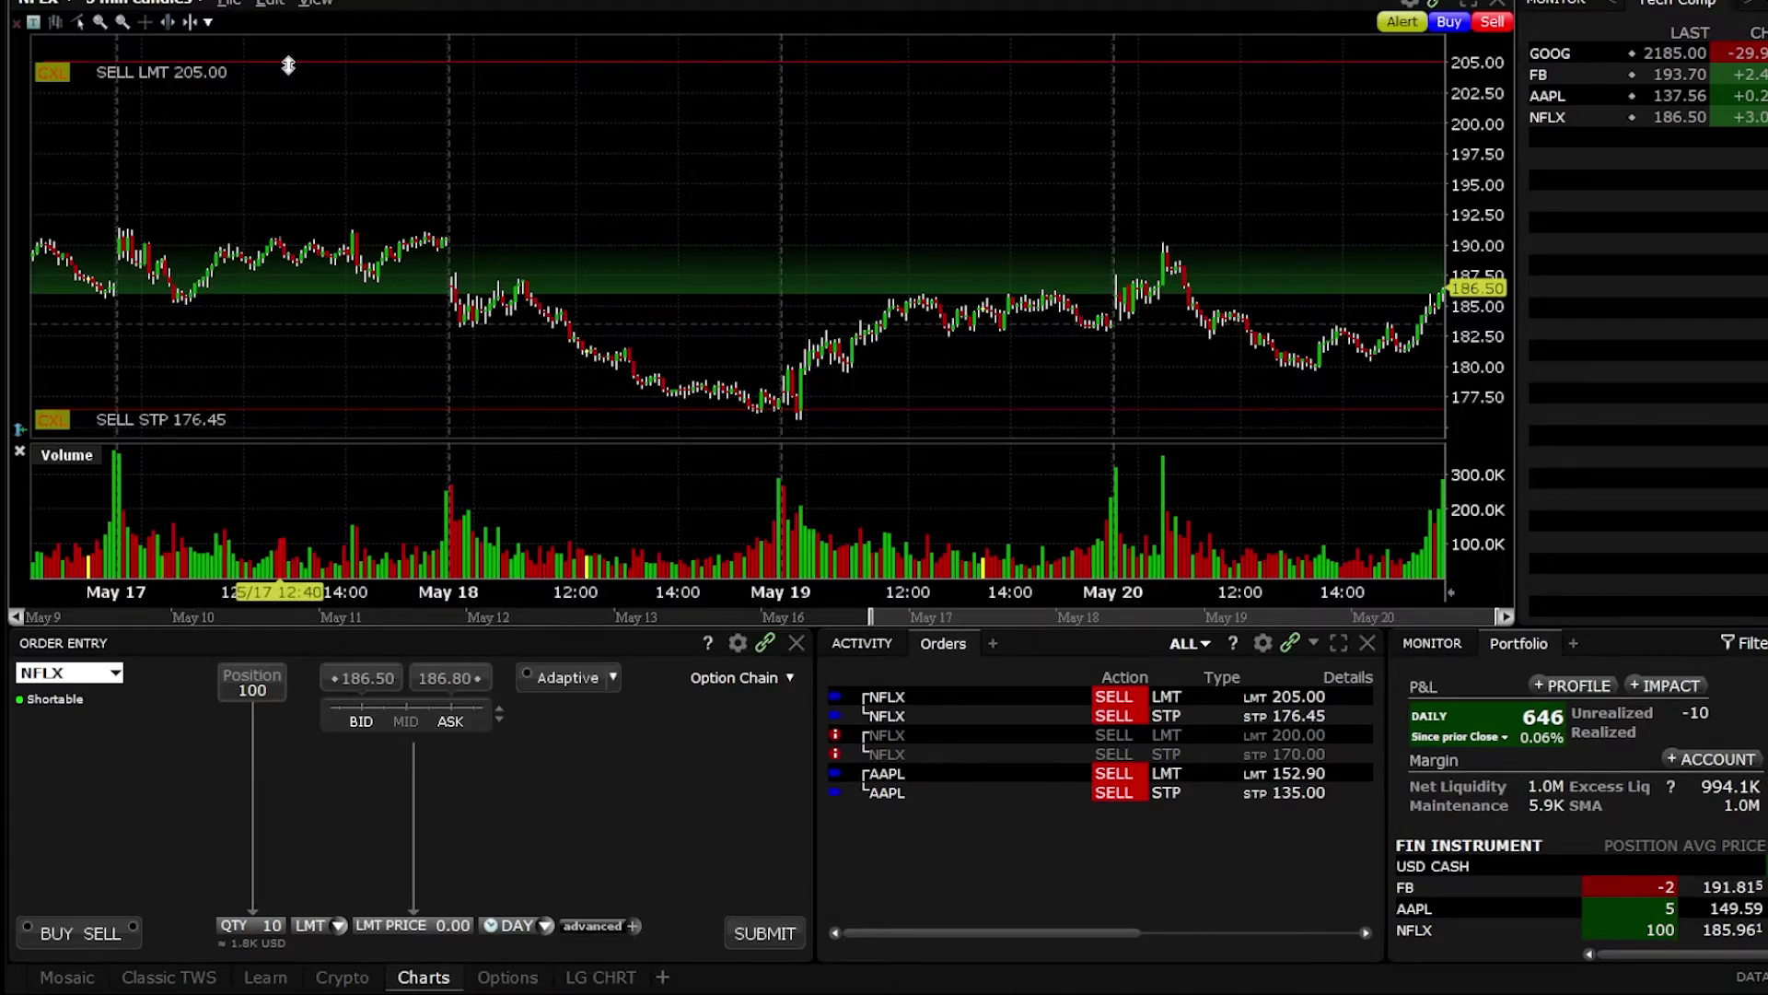
drag(288, 64, 281, 114)
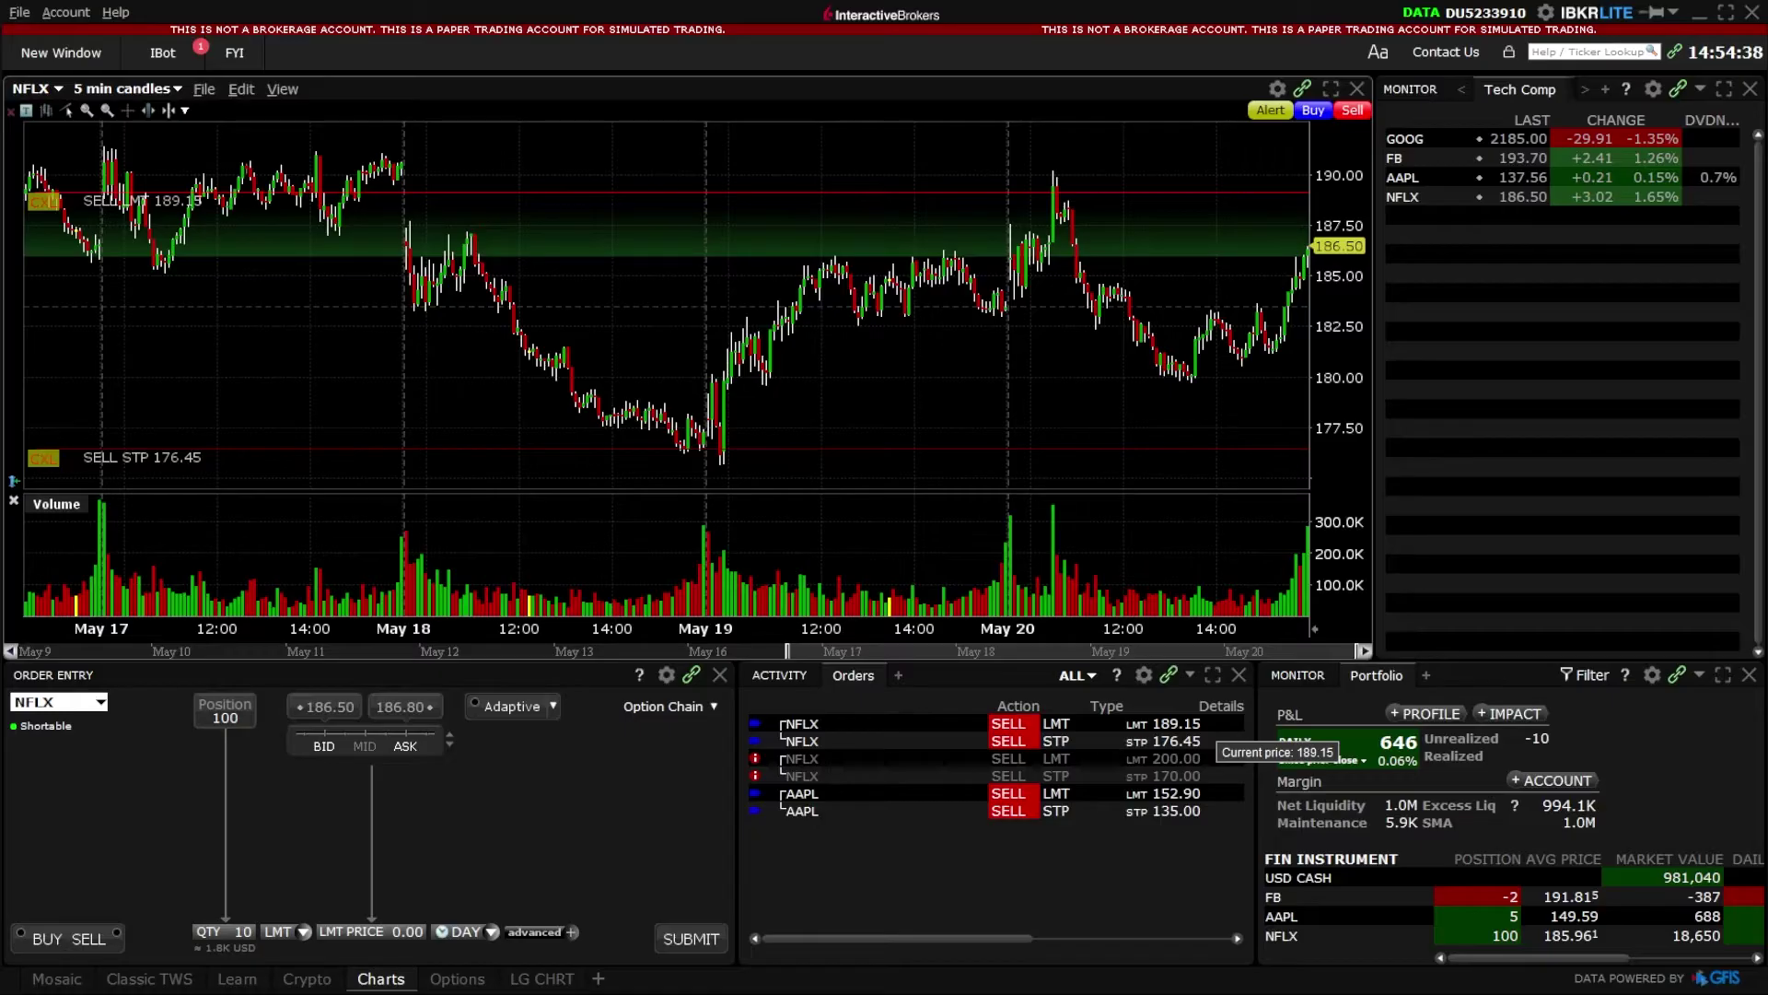
Step: Switch the chart and the linked order entry to the SQ stock
click(45, 88)
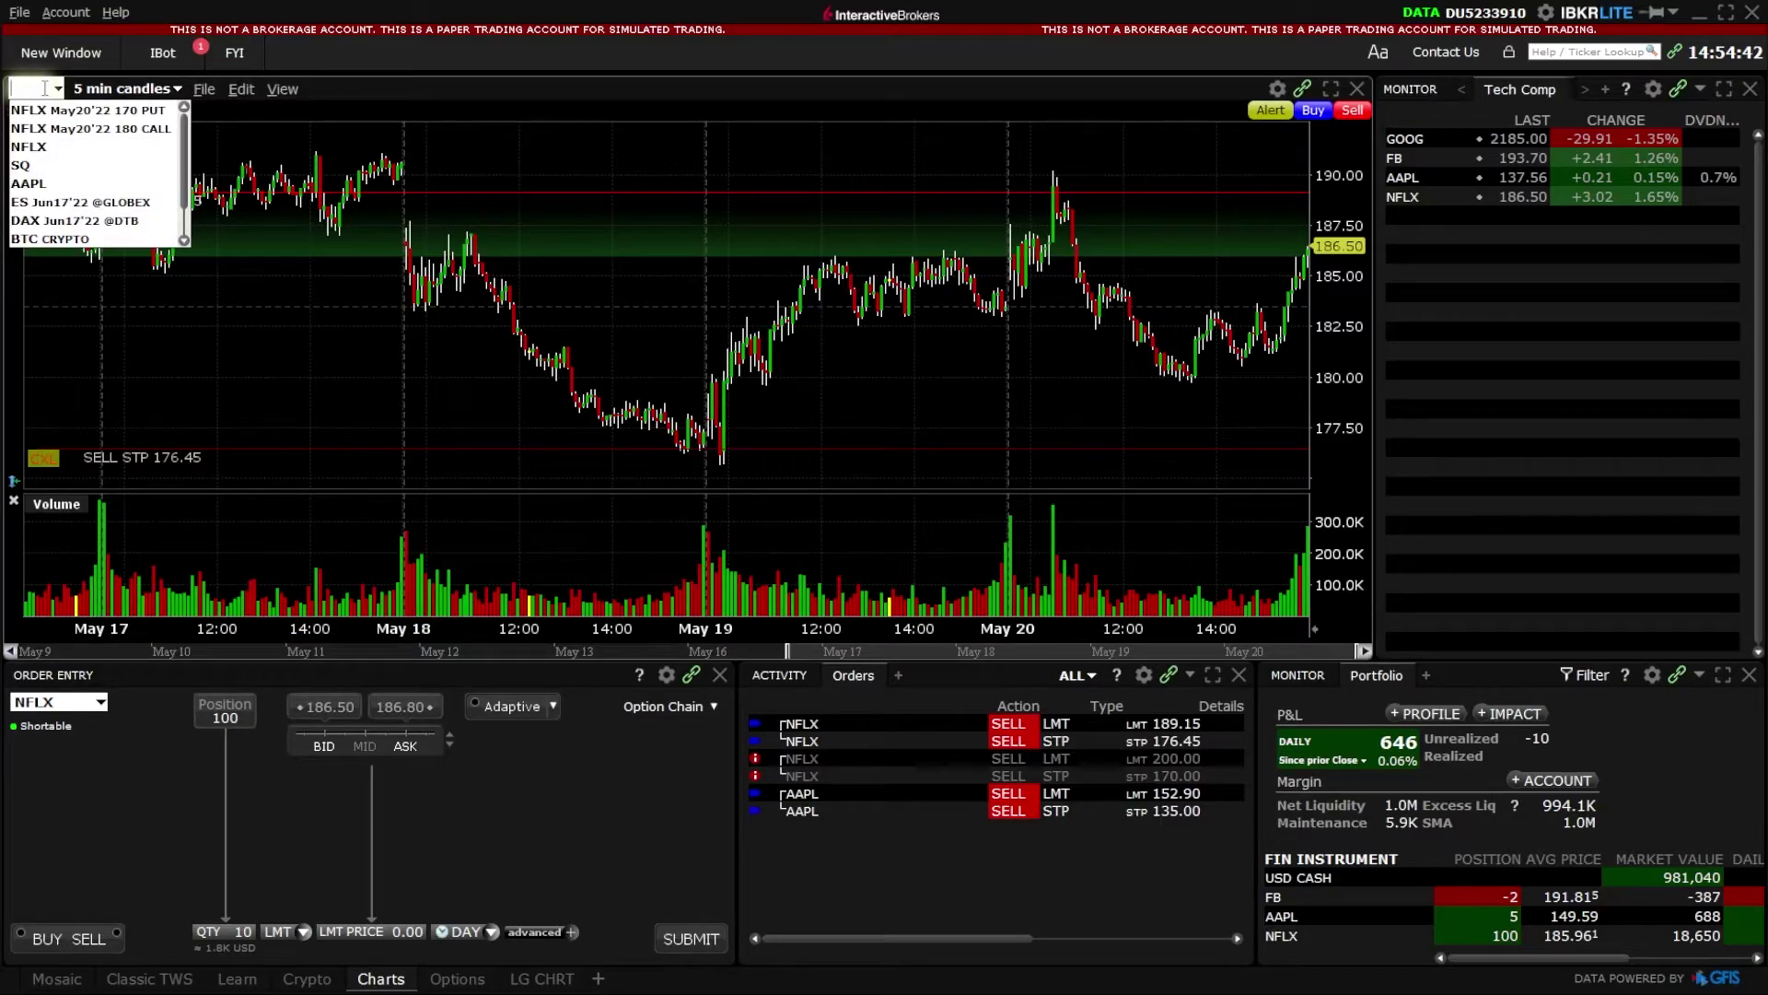
text(SQ)
key(Return)
key(Return)
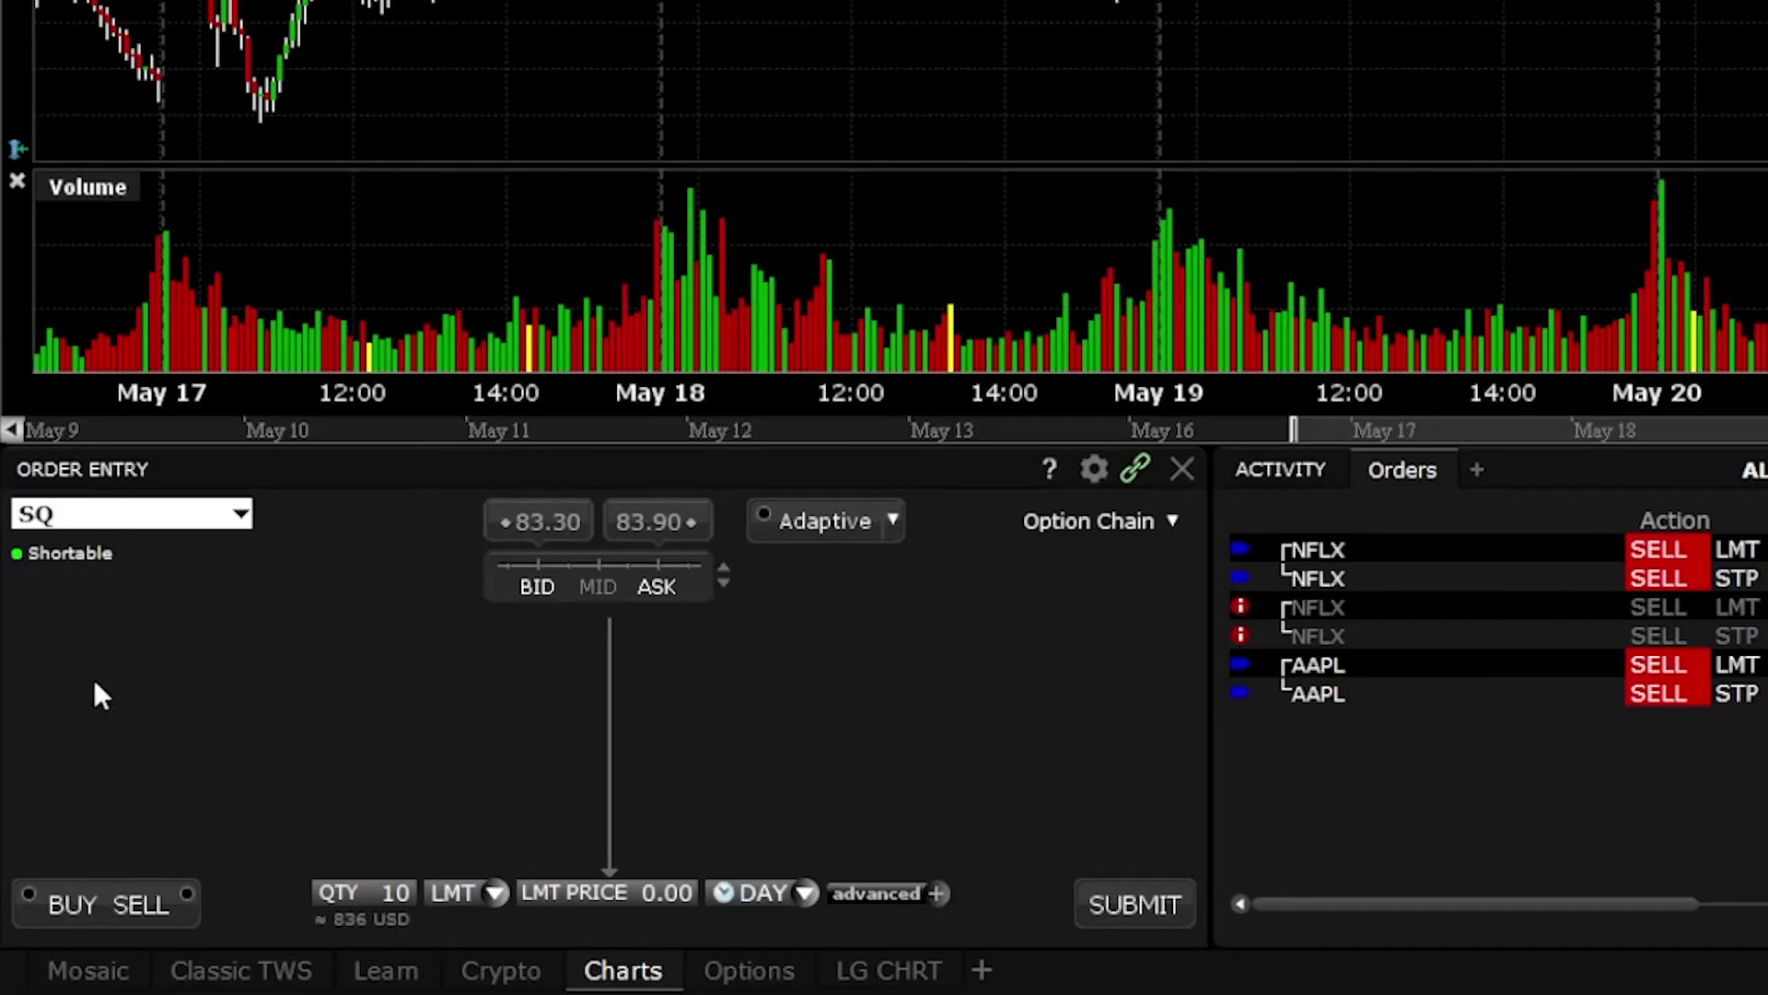
Step: Make the SQ order a buy and set its quantity to 50 shares
click(62, 900)
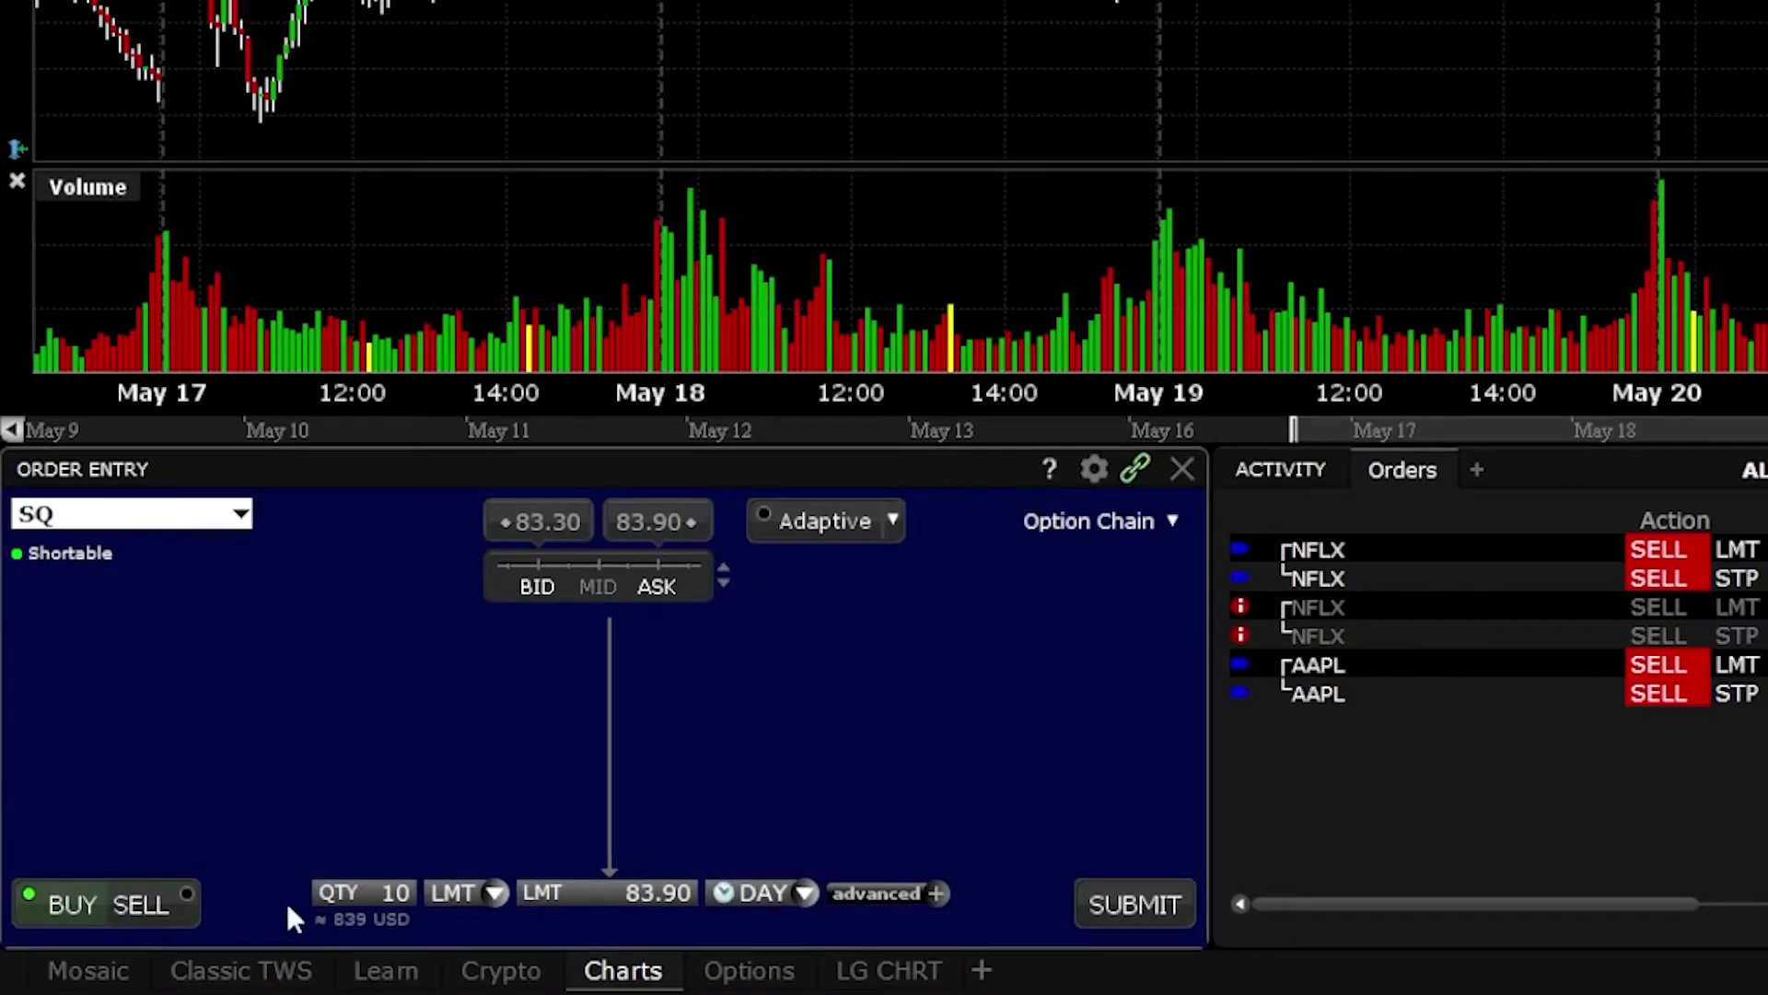
click(359, 892)
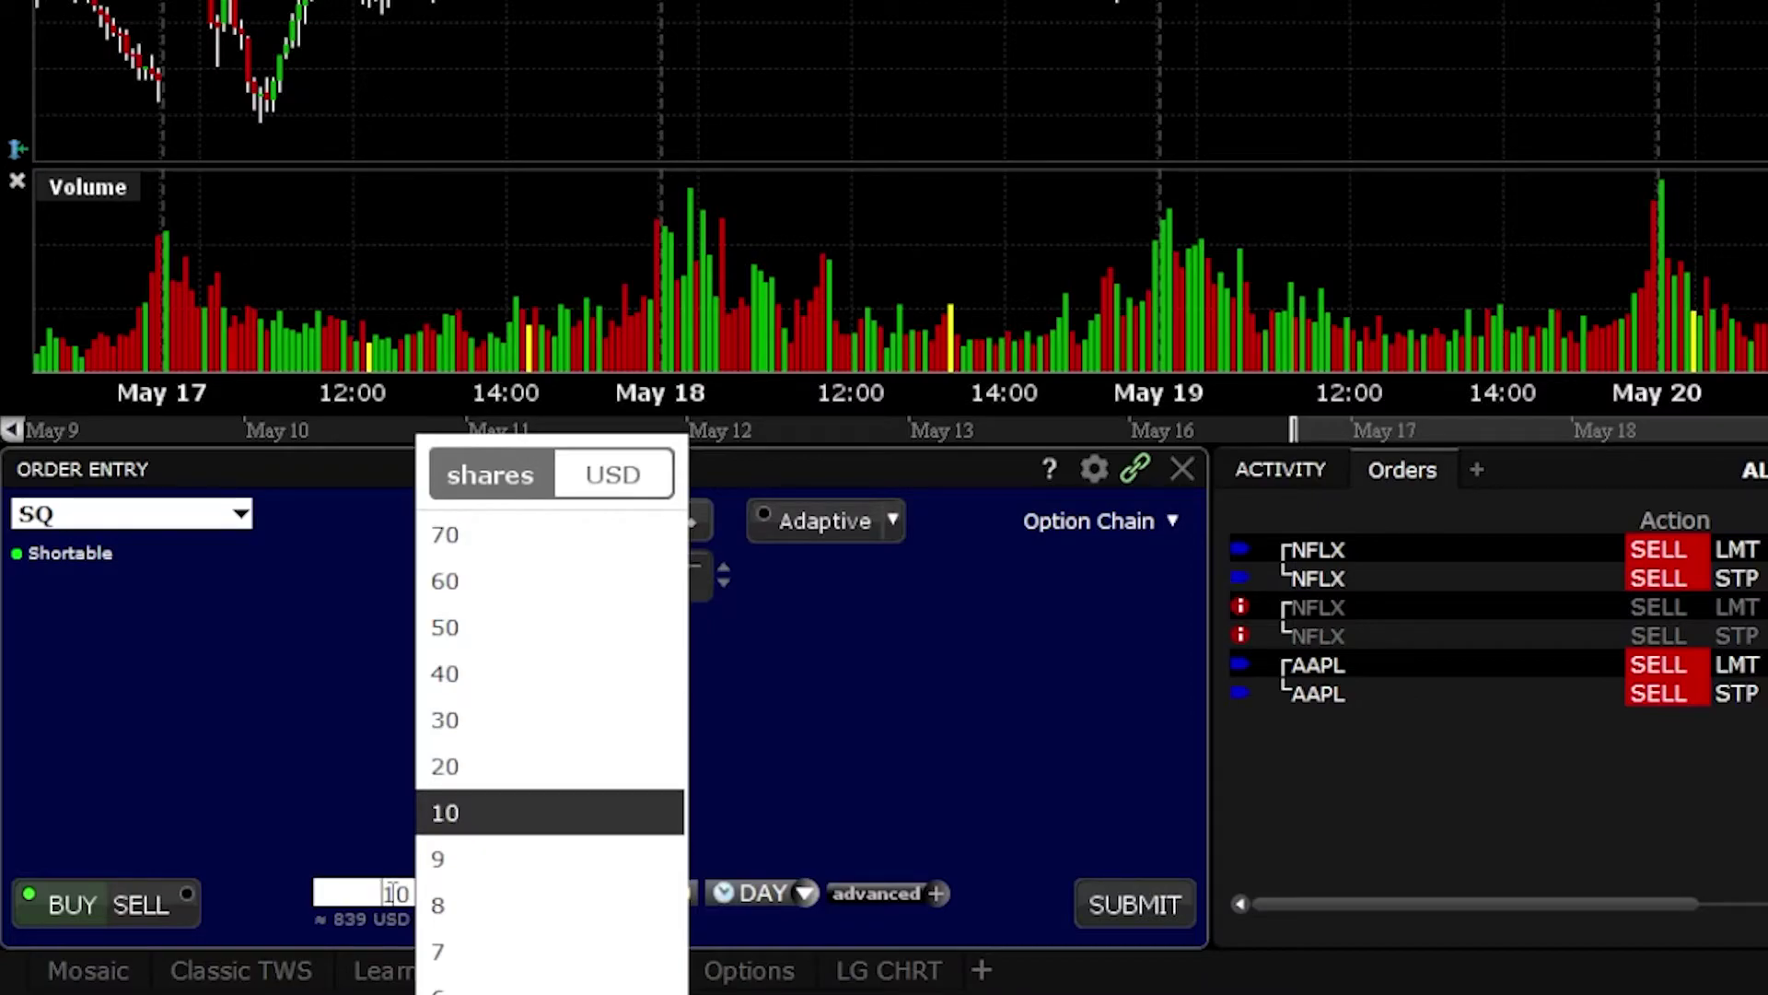
text(5)
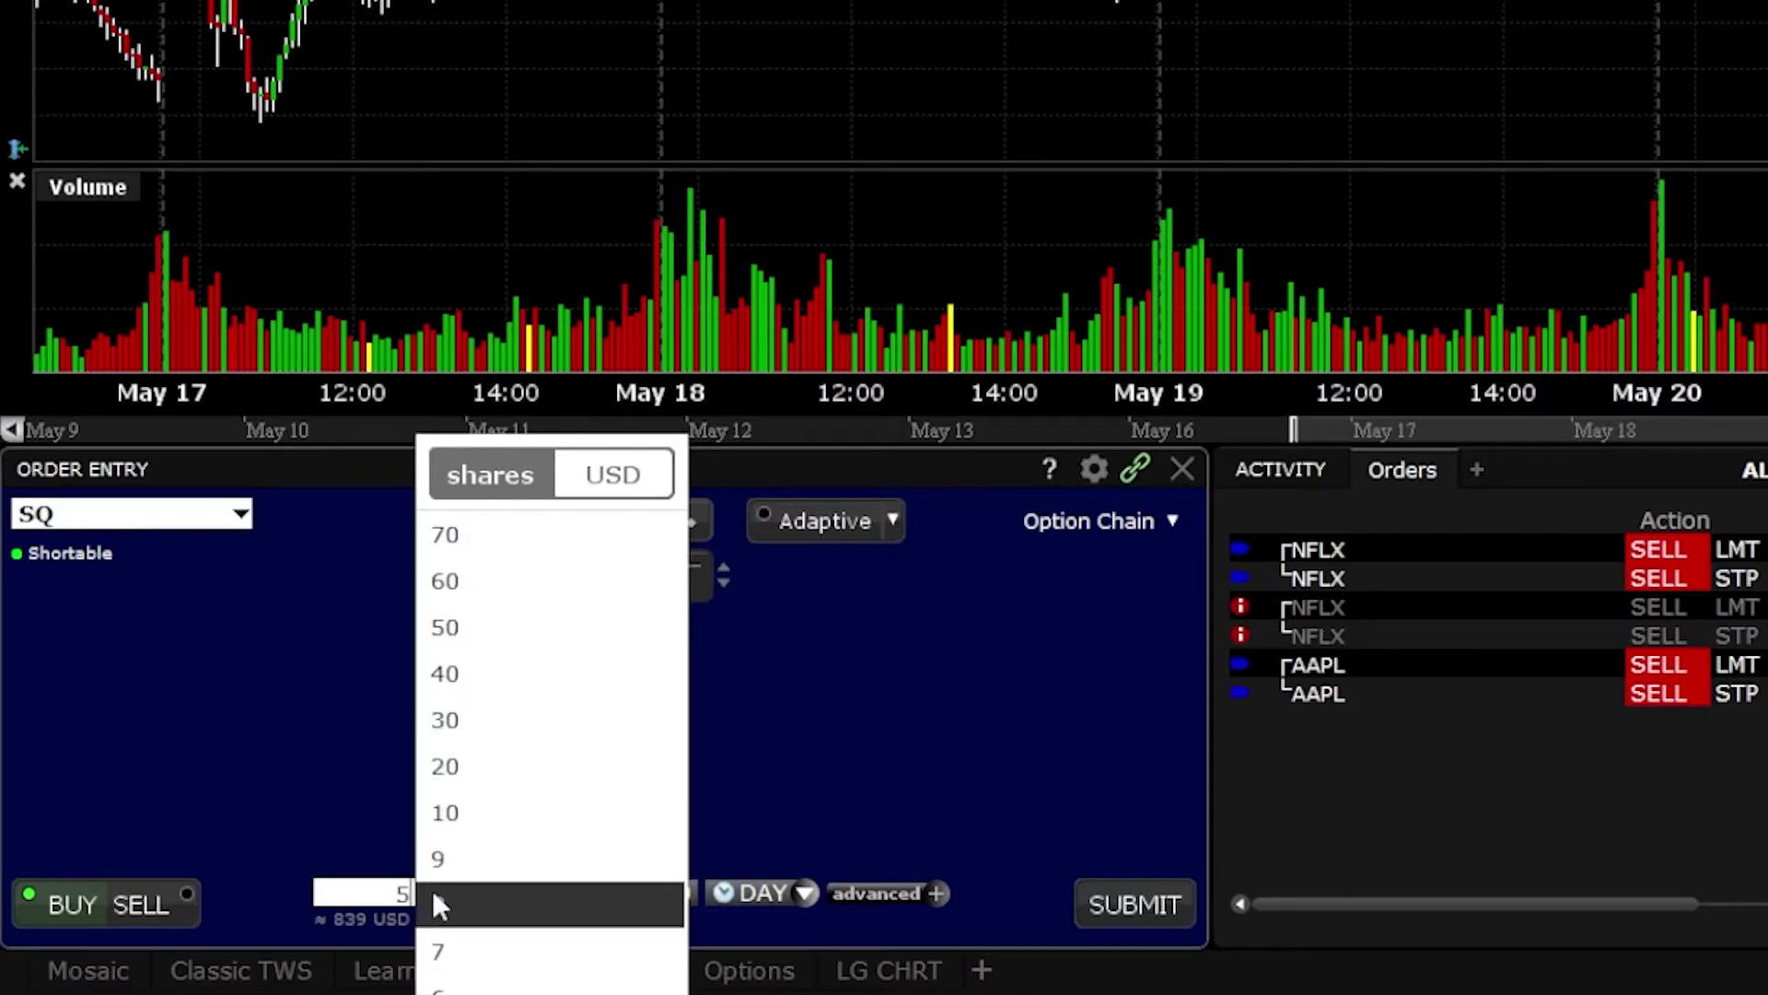
text(0)
key(Return)
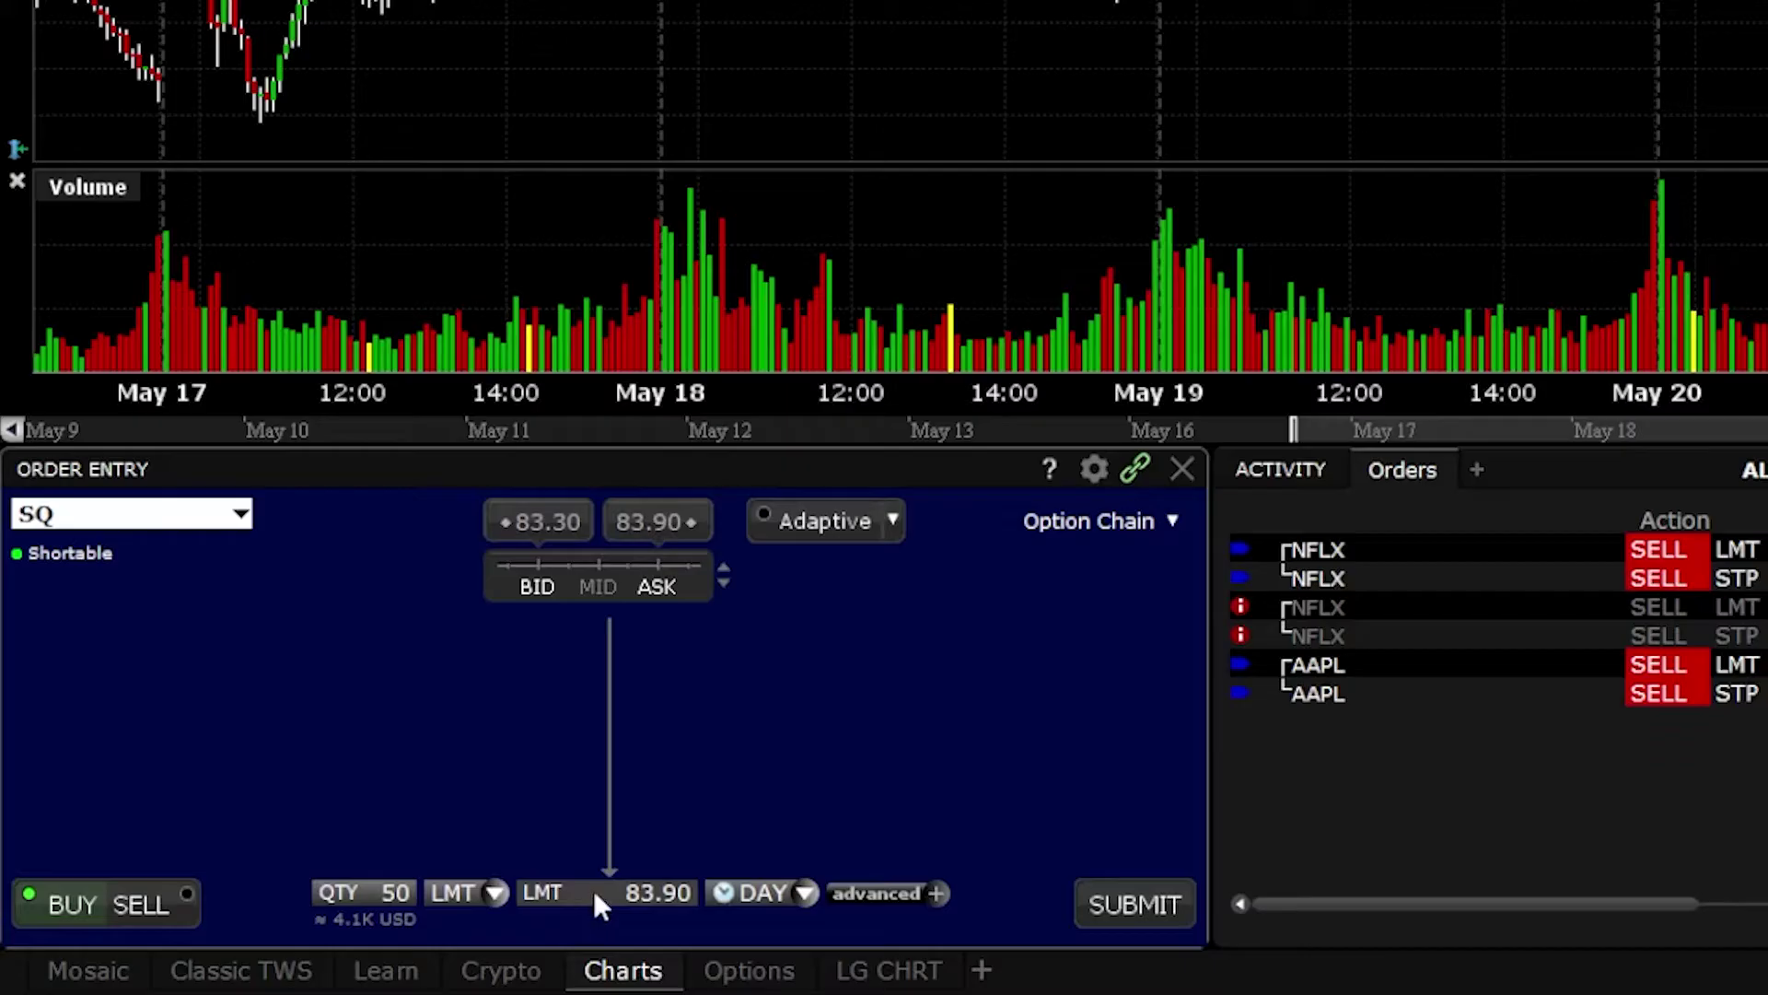
Step: Set the SQ buy order's limit price to 80.00 and its time in force to GTC
click(593, 889)
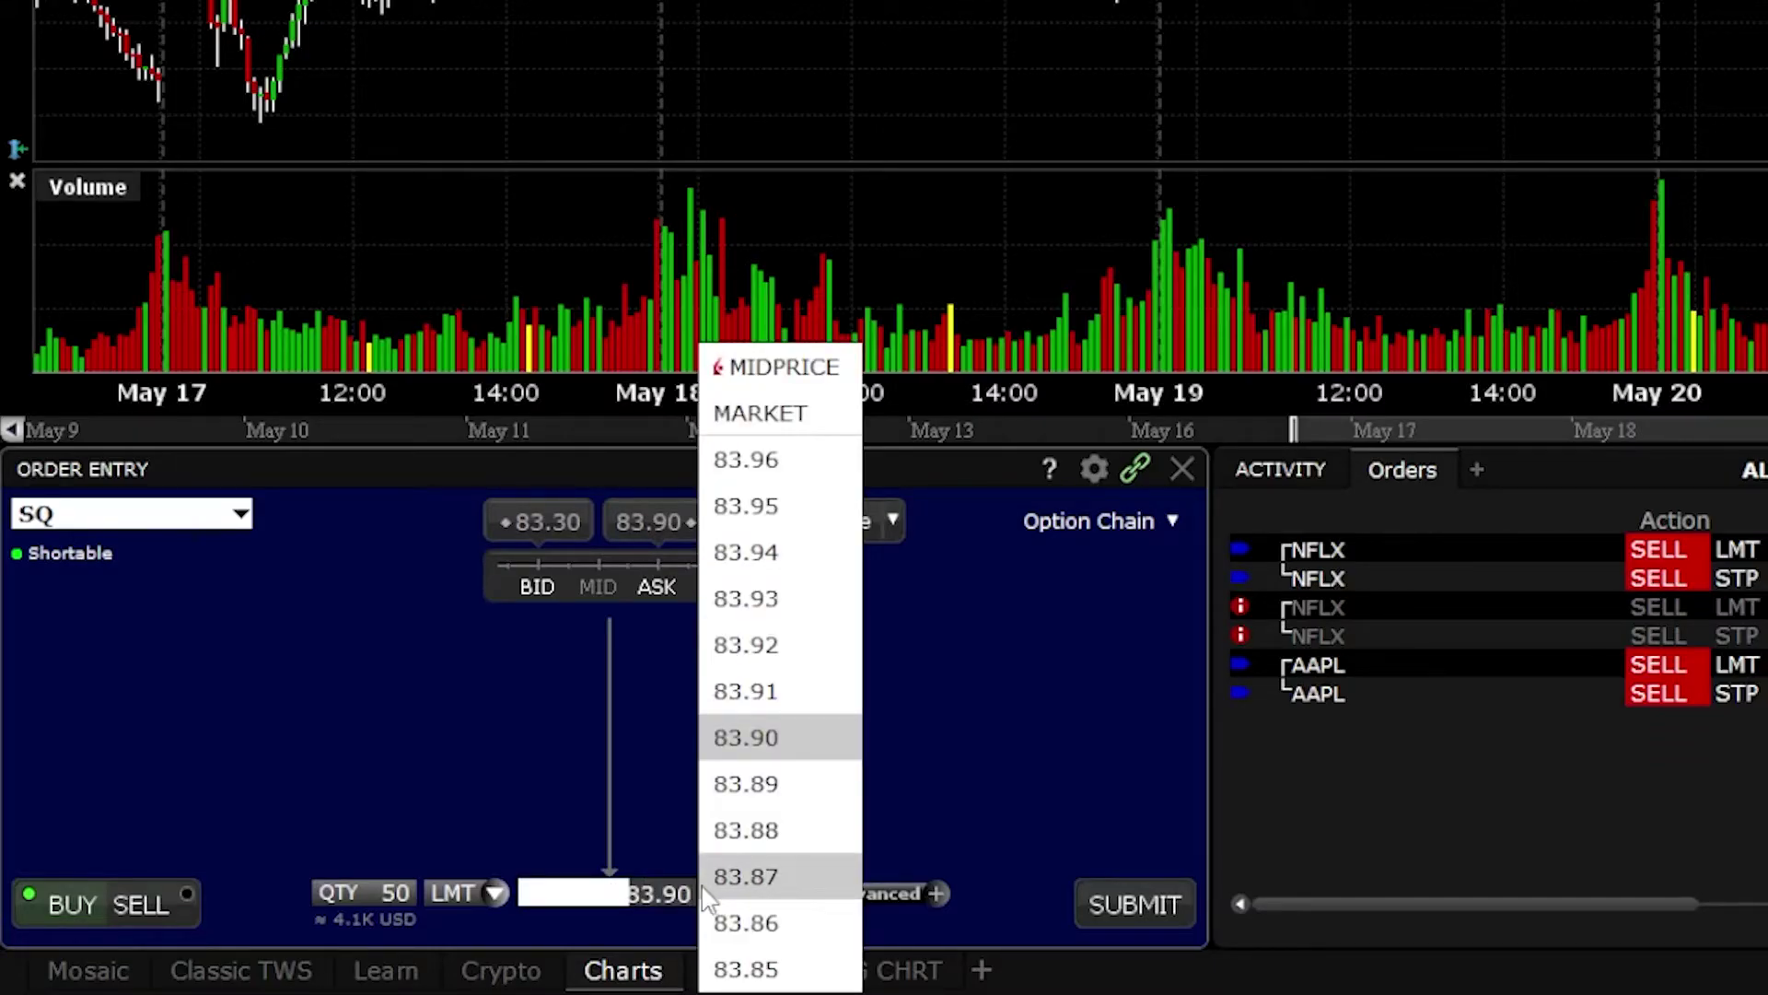
text(80)
key(Return)
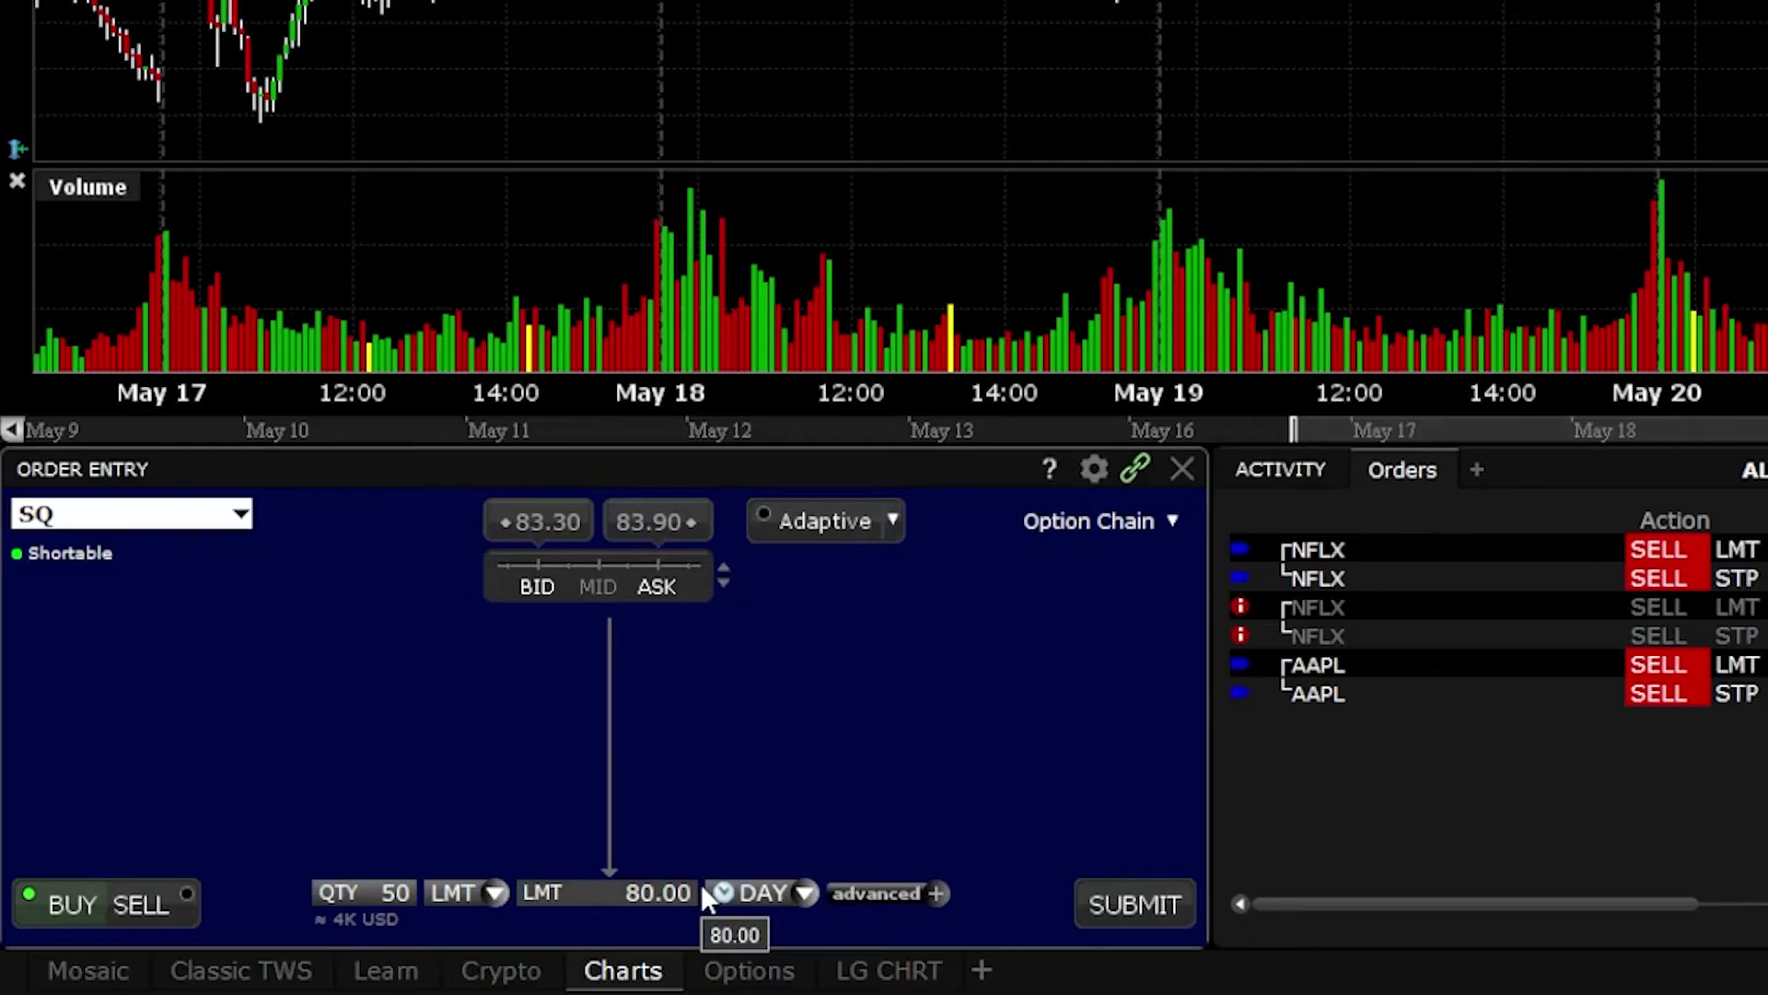
click(710, 890)
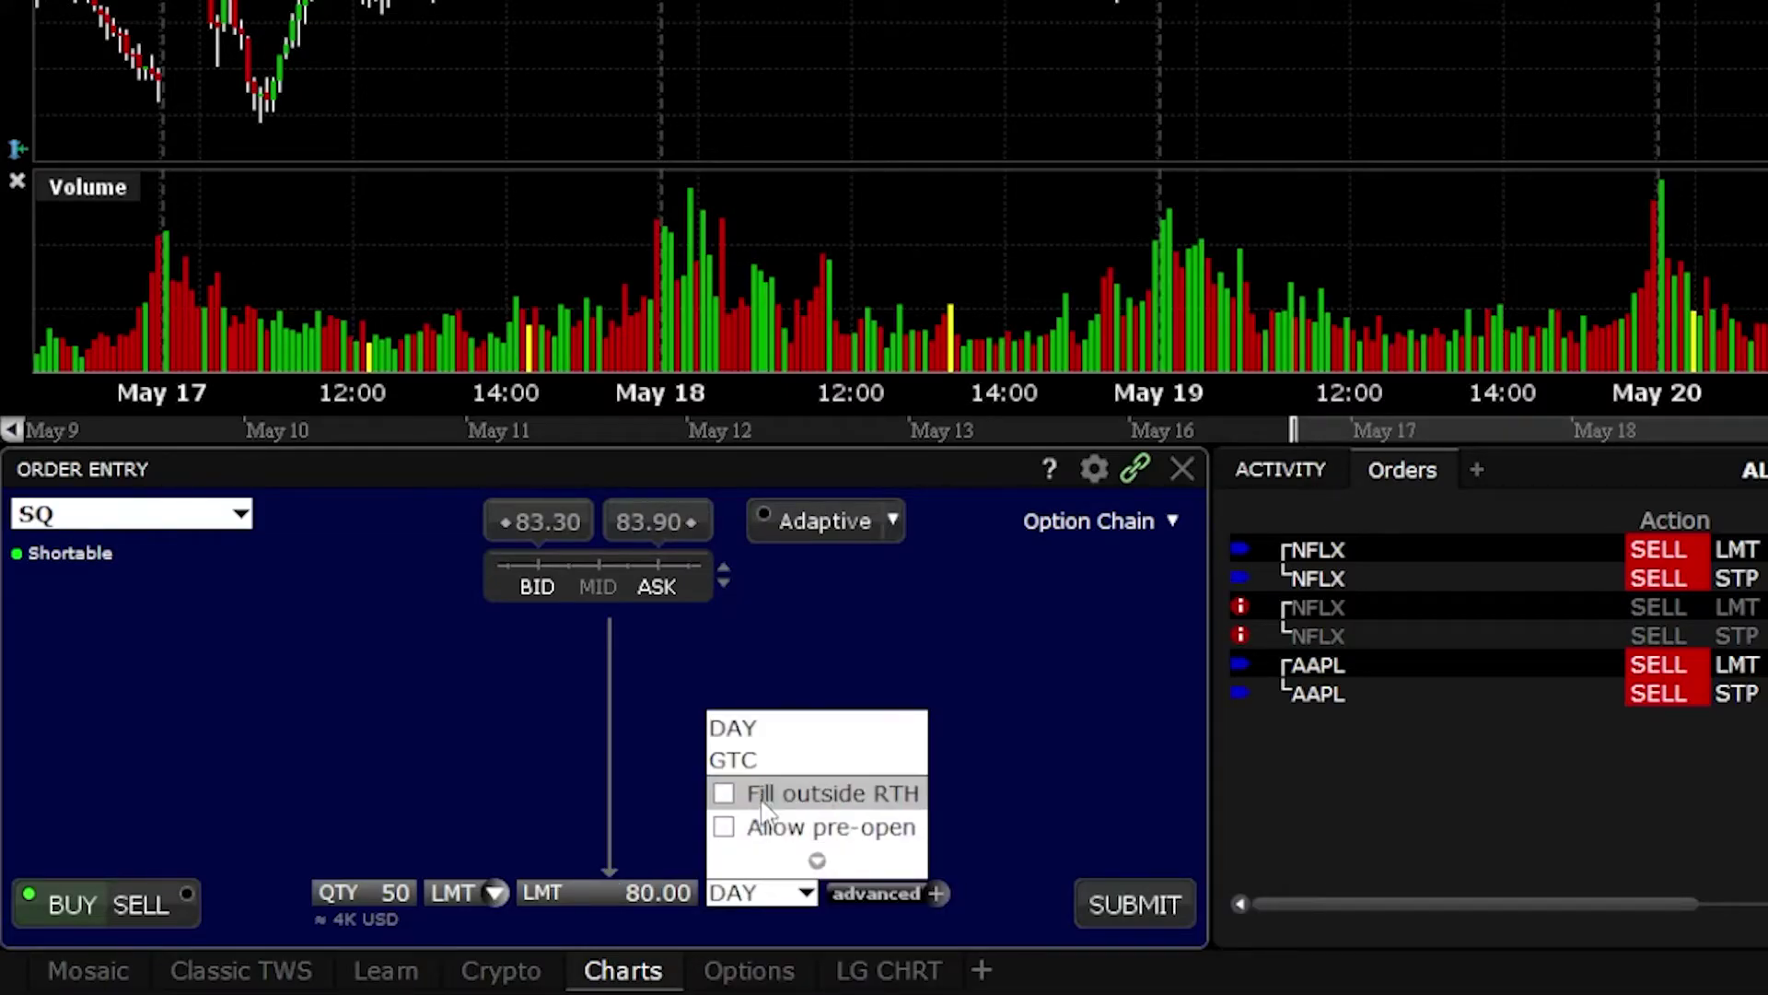
click(767, 762)
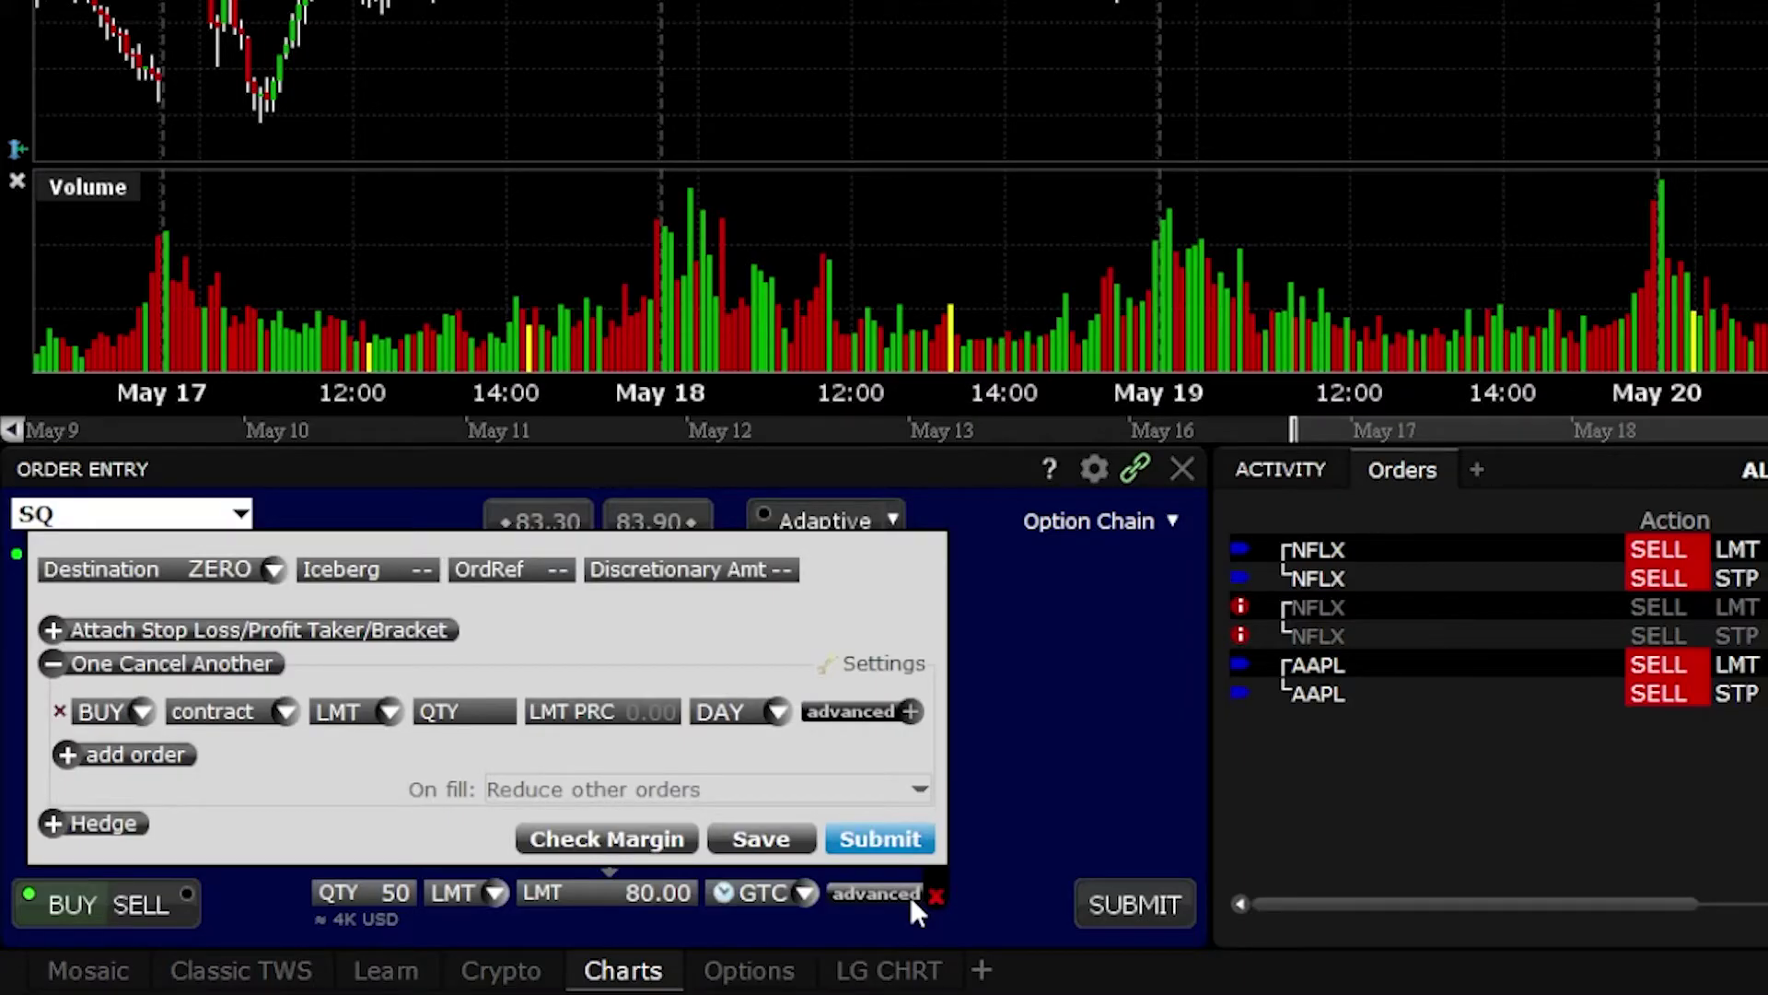
Step: Attach a bracket with both a profit taker and a stop loss to the SQ buy order
click(101, 629)
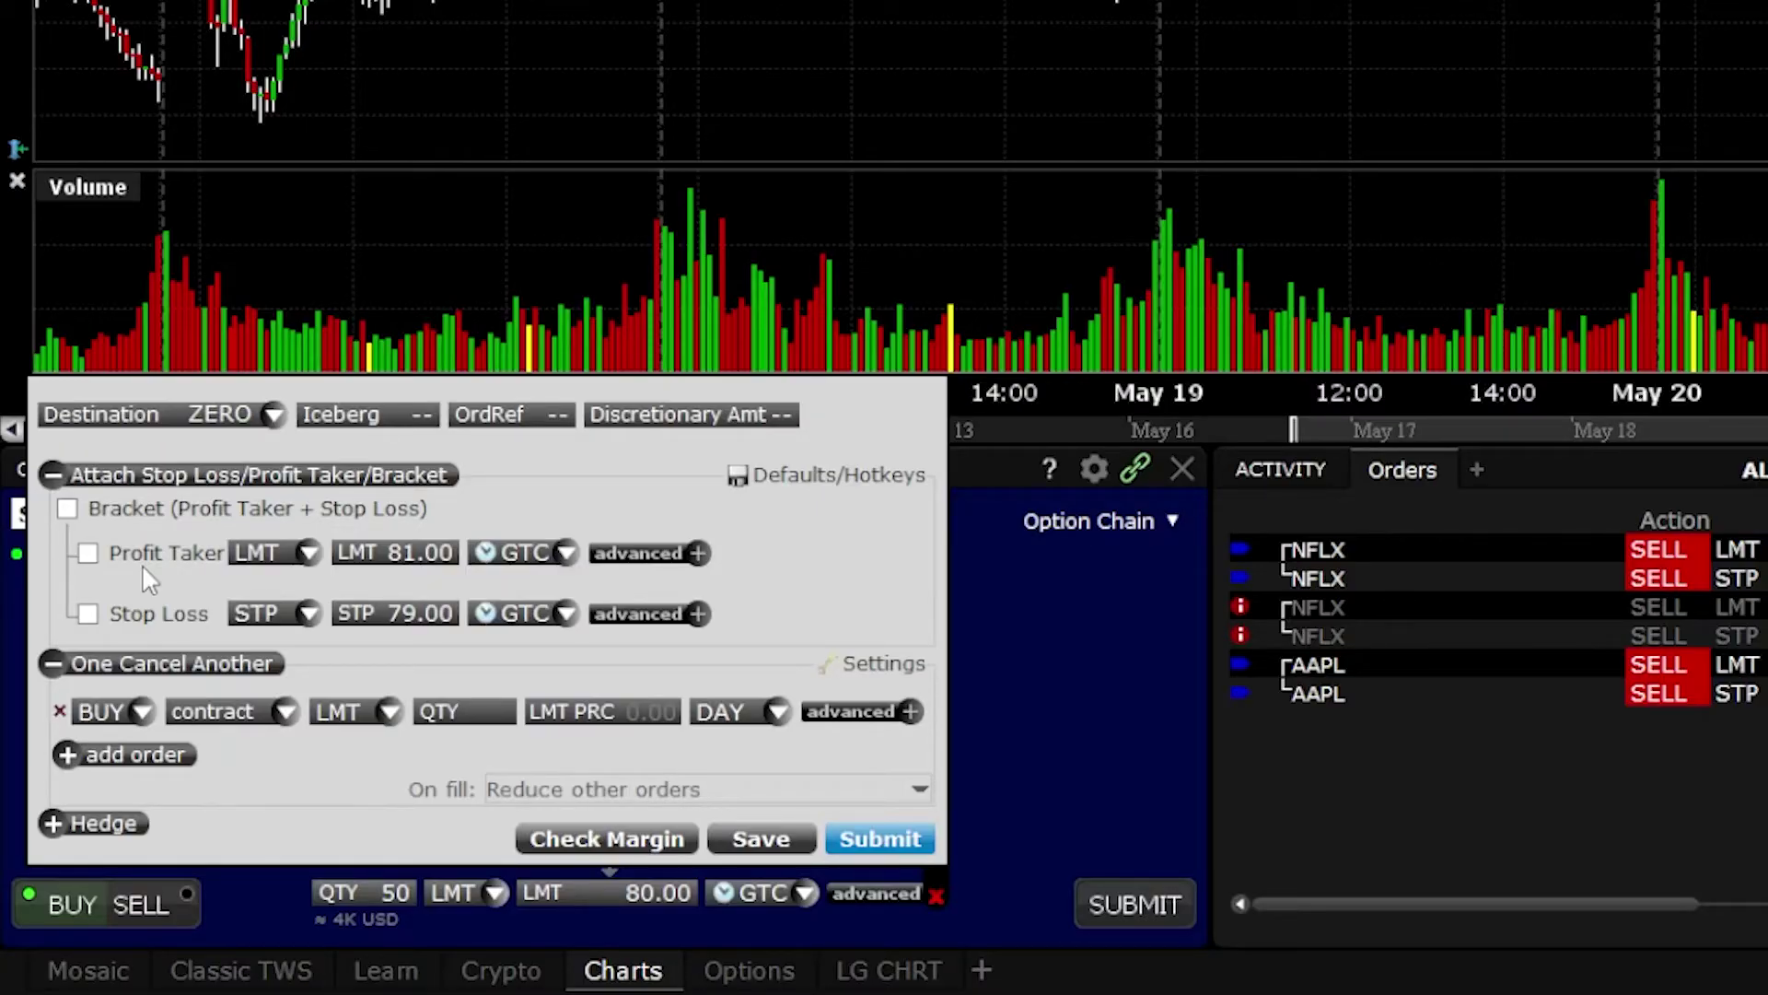
click(89, 614)
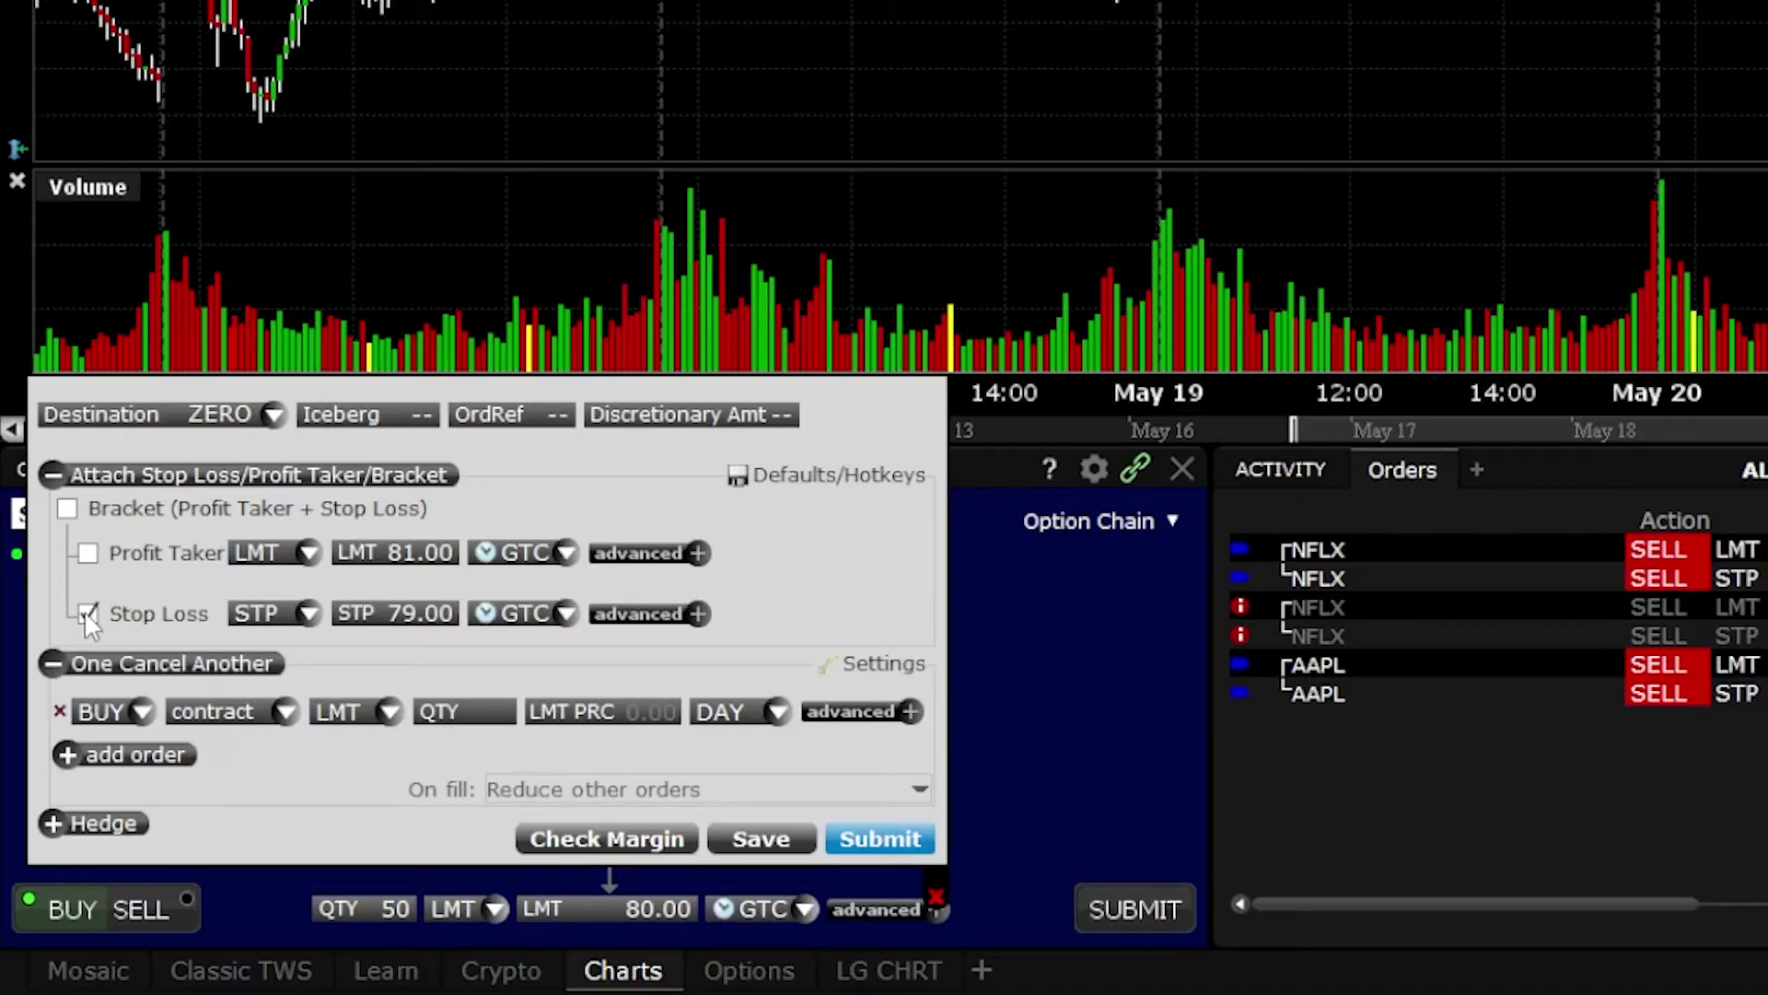
click(88, 614)
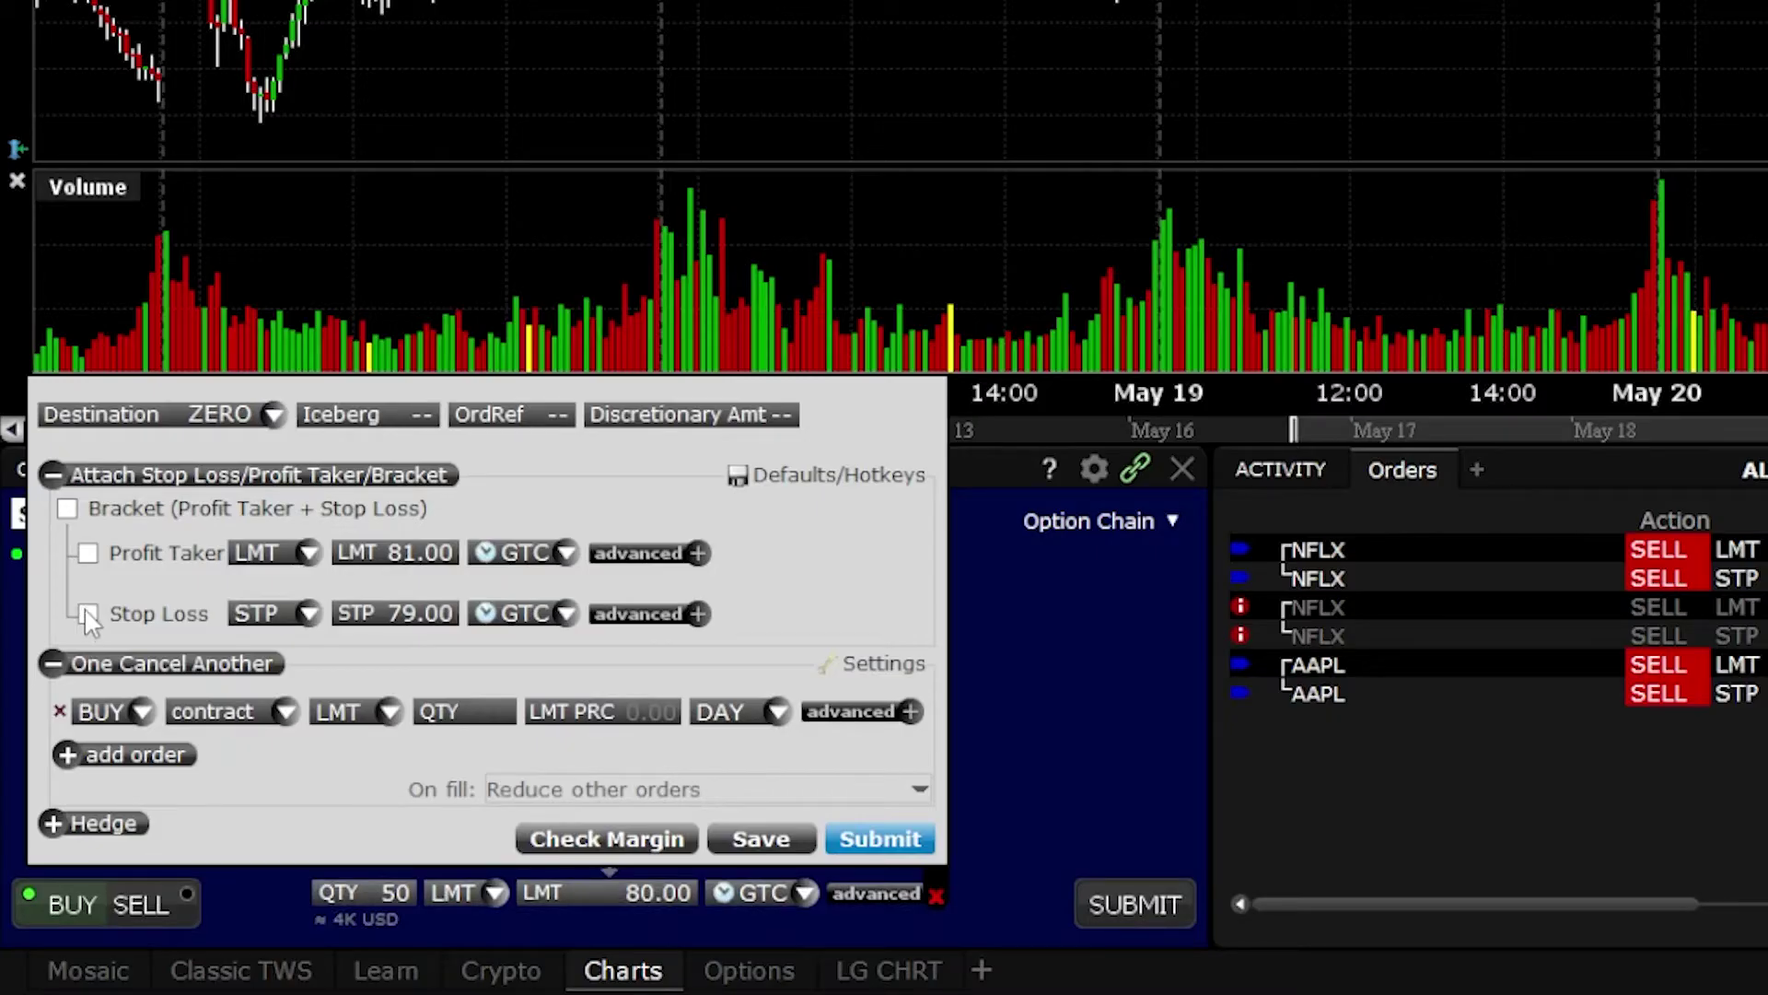
click(88, 553)
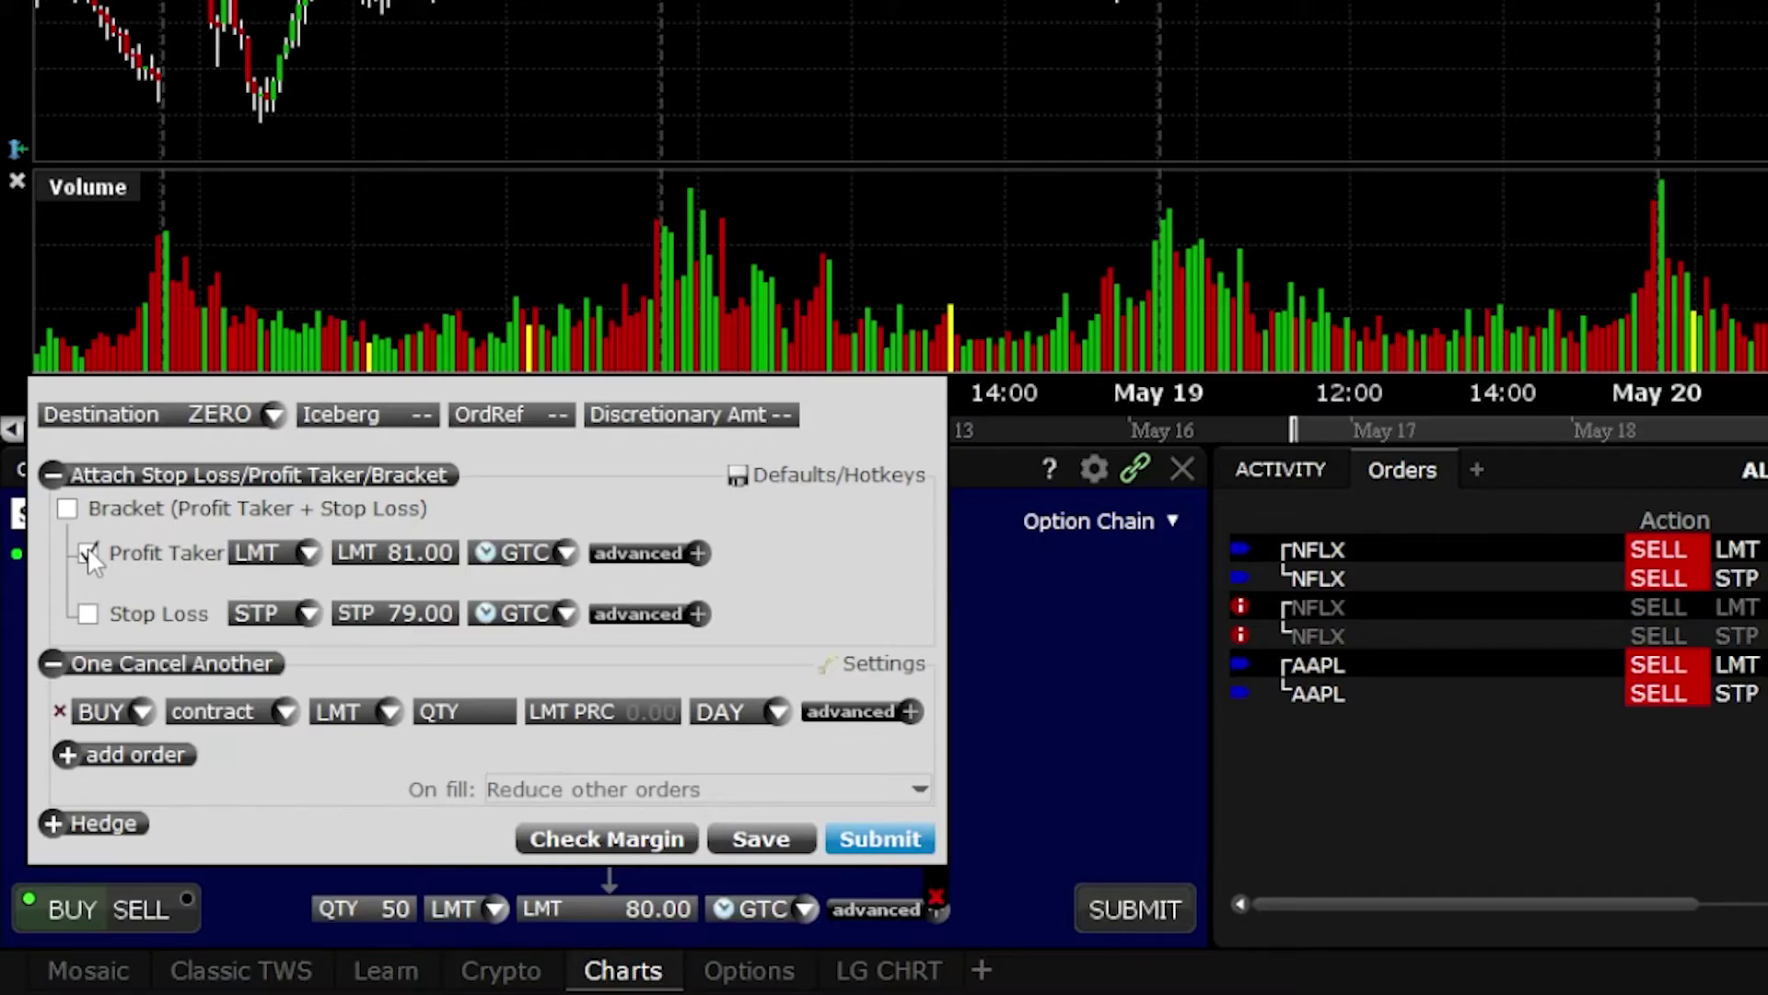
click(66, 509)
Step: Set the profit taker's limit price to 85.00, then submit and transmit the SQ bracket order
click(418, 565)
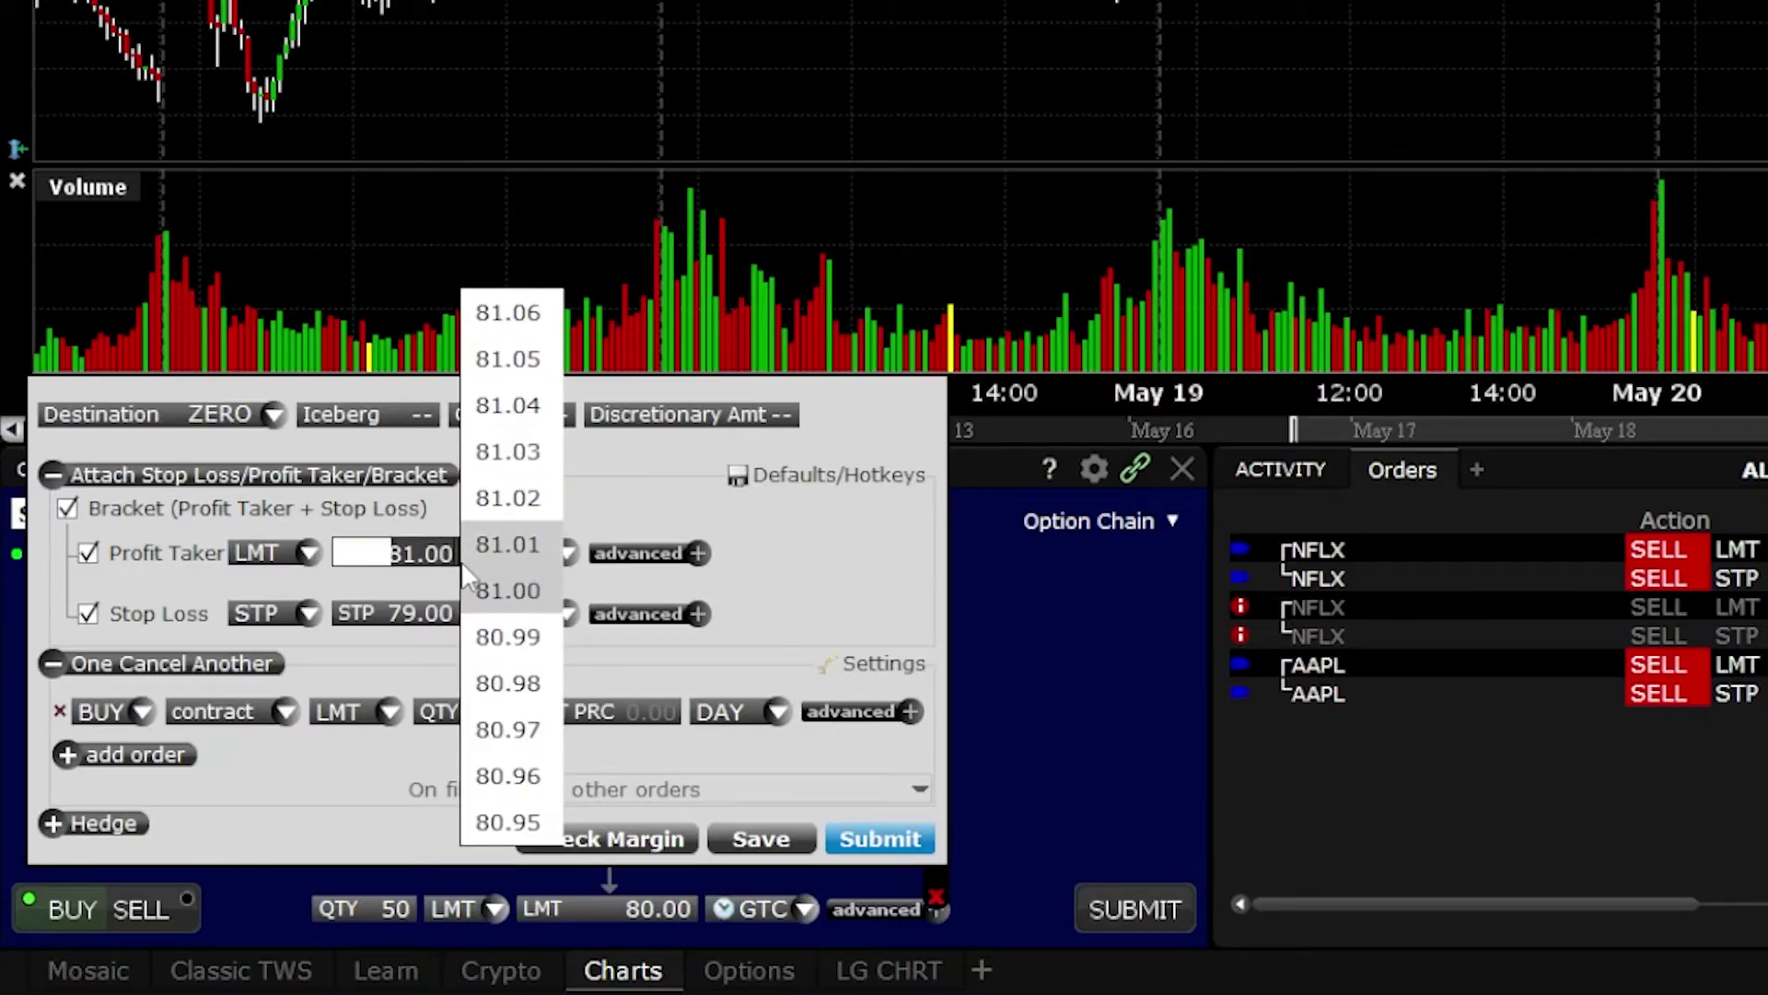
text(85)
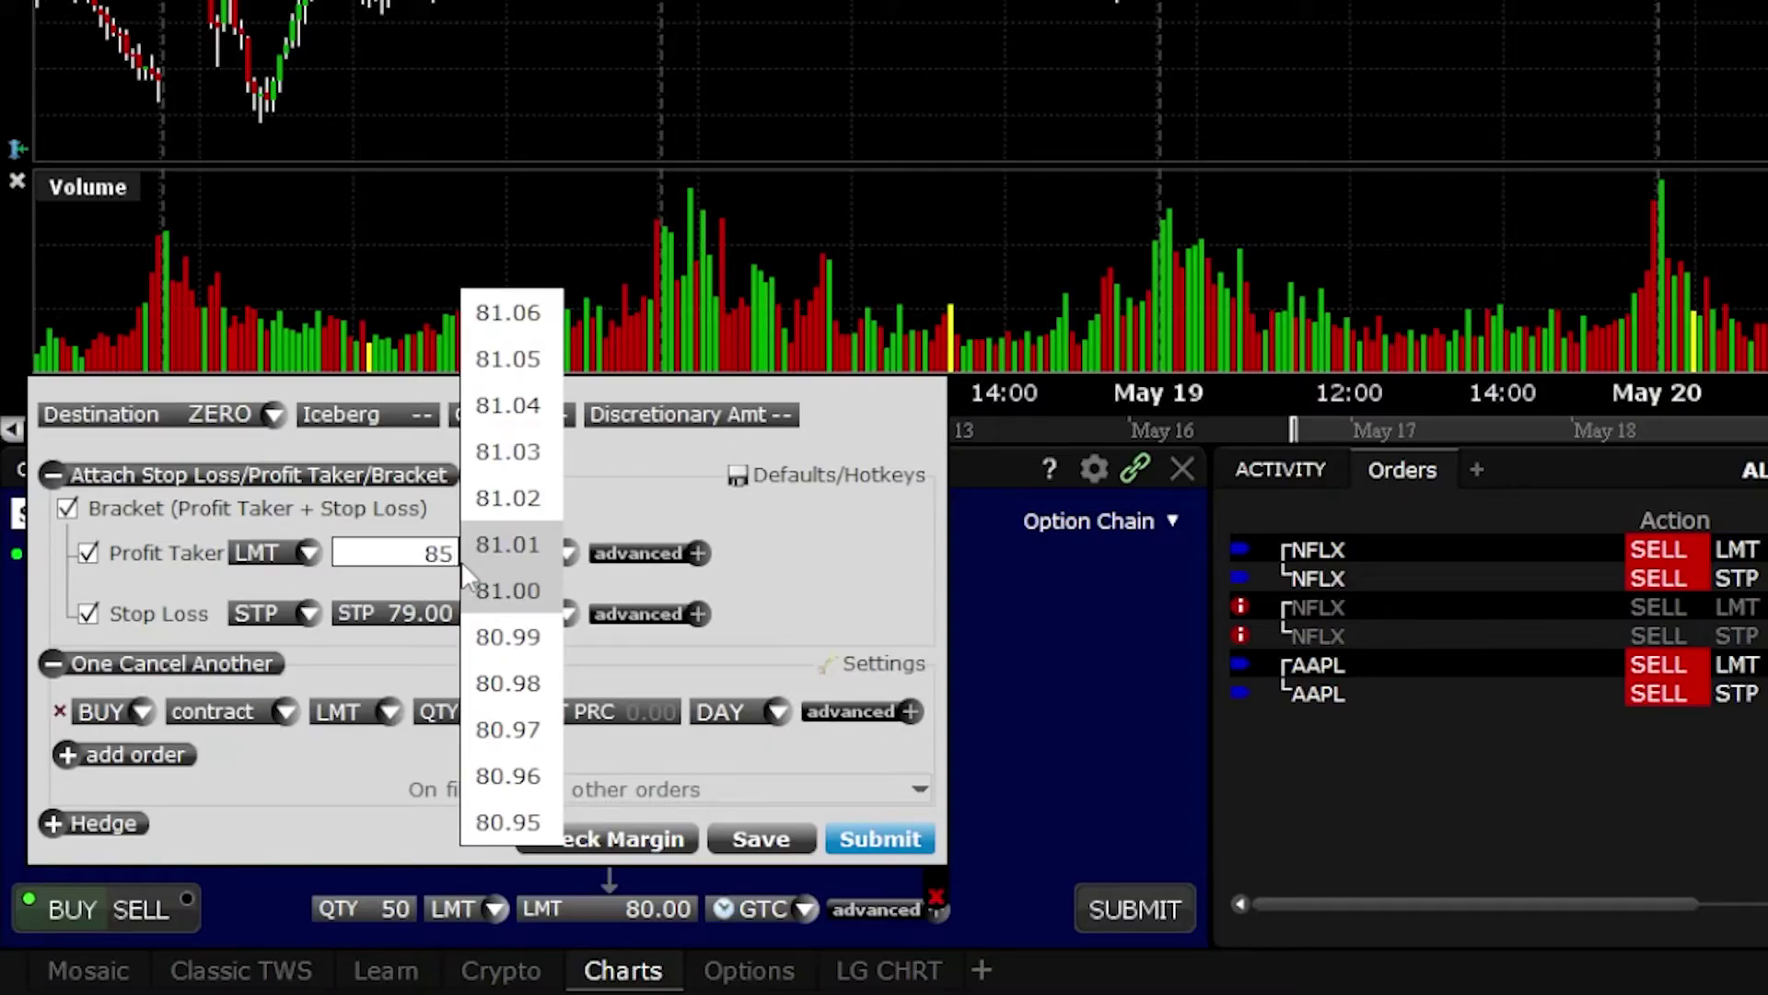
key(Return)
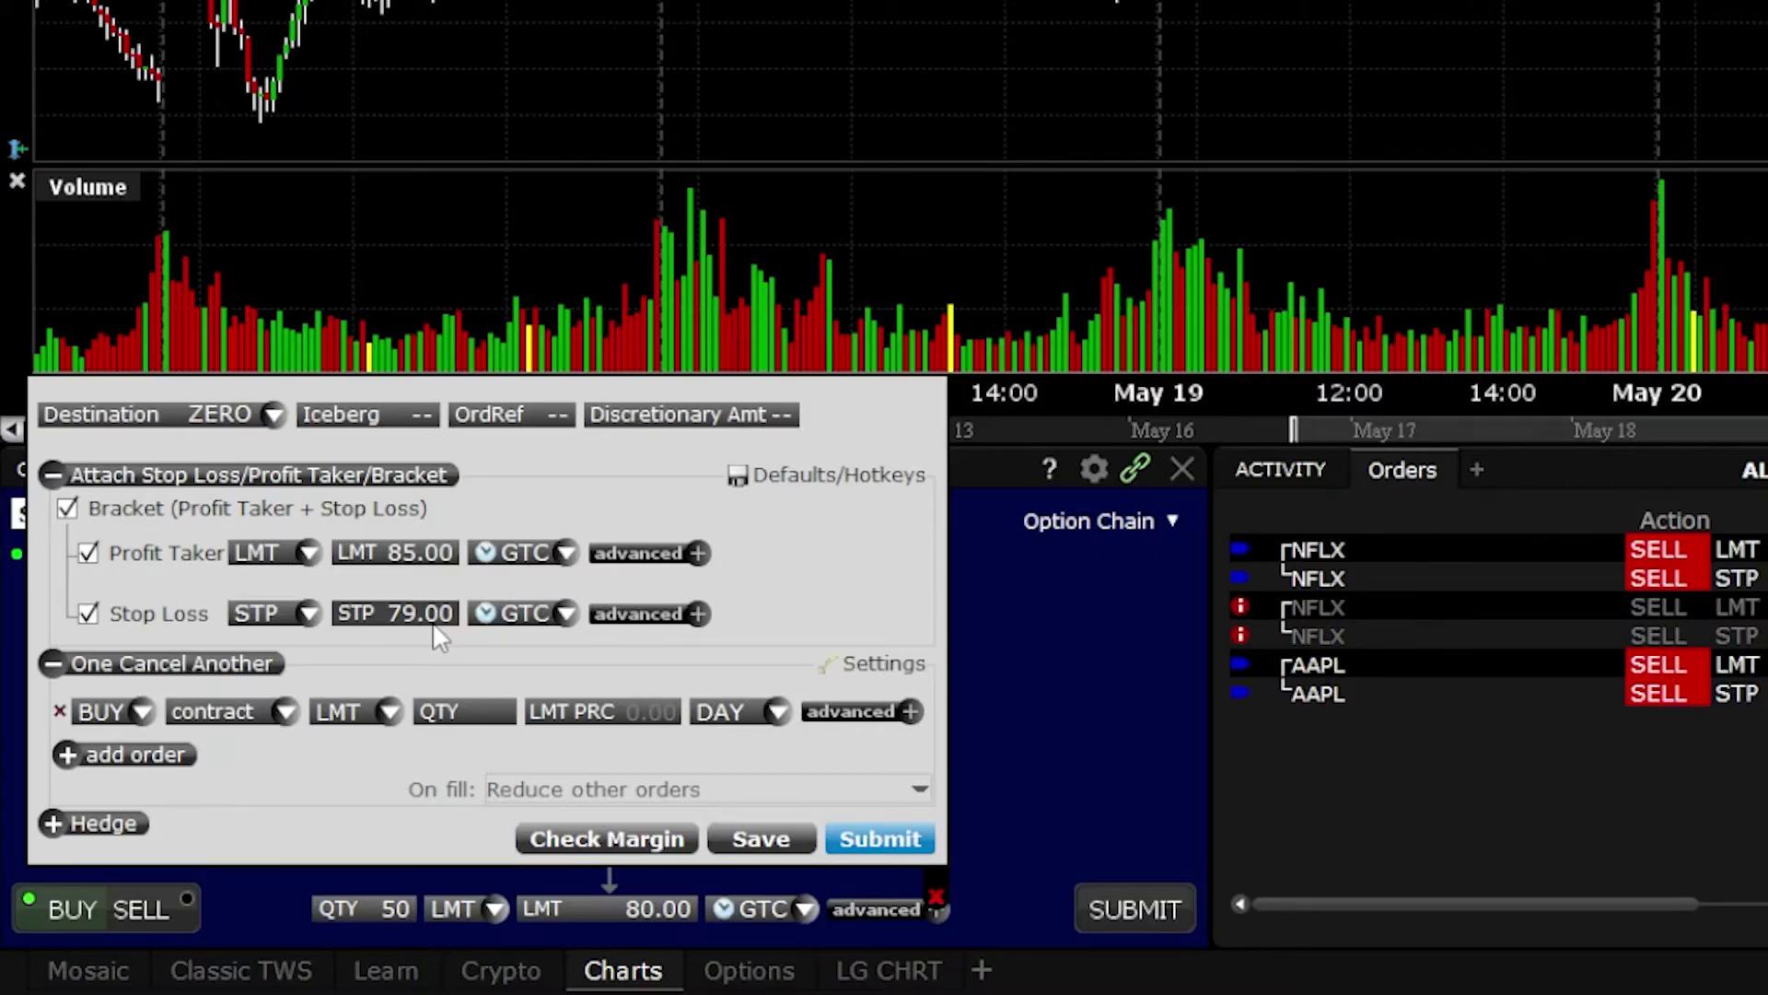
click(880, 839)
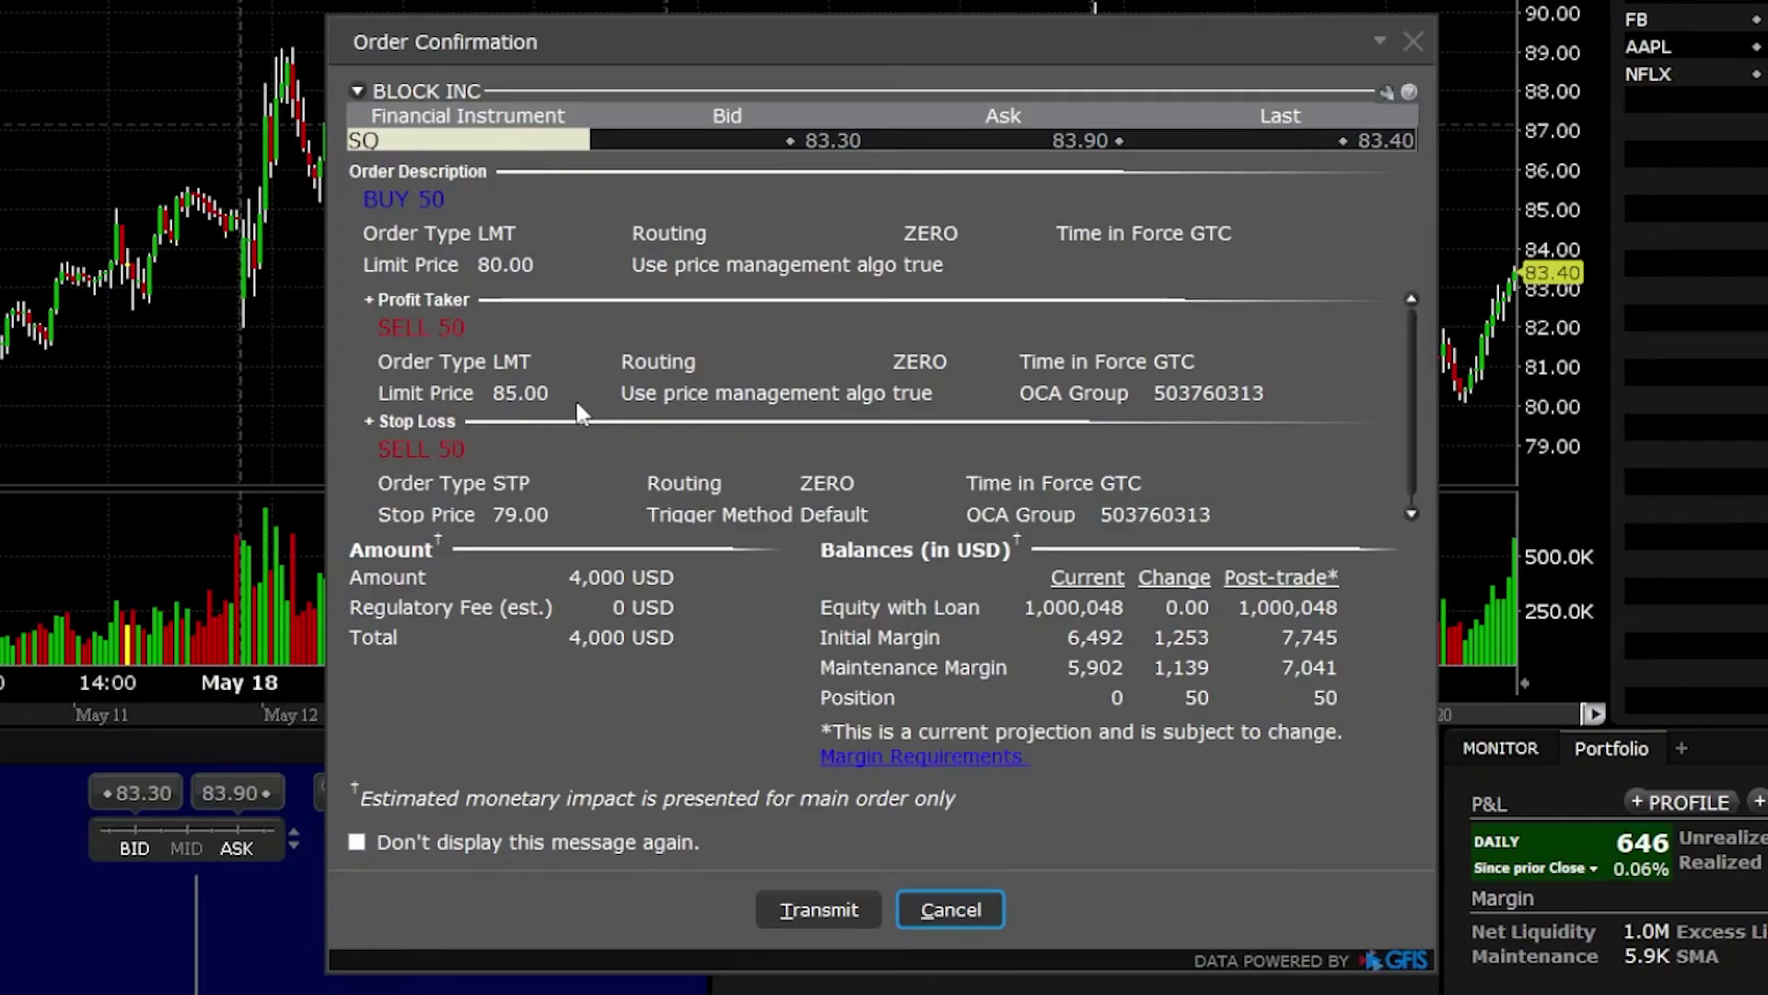
click(831, 899)
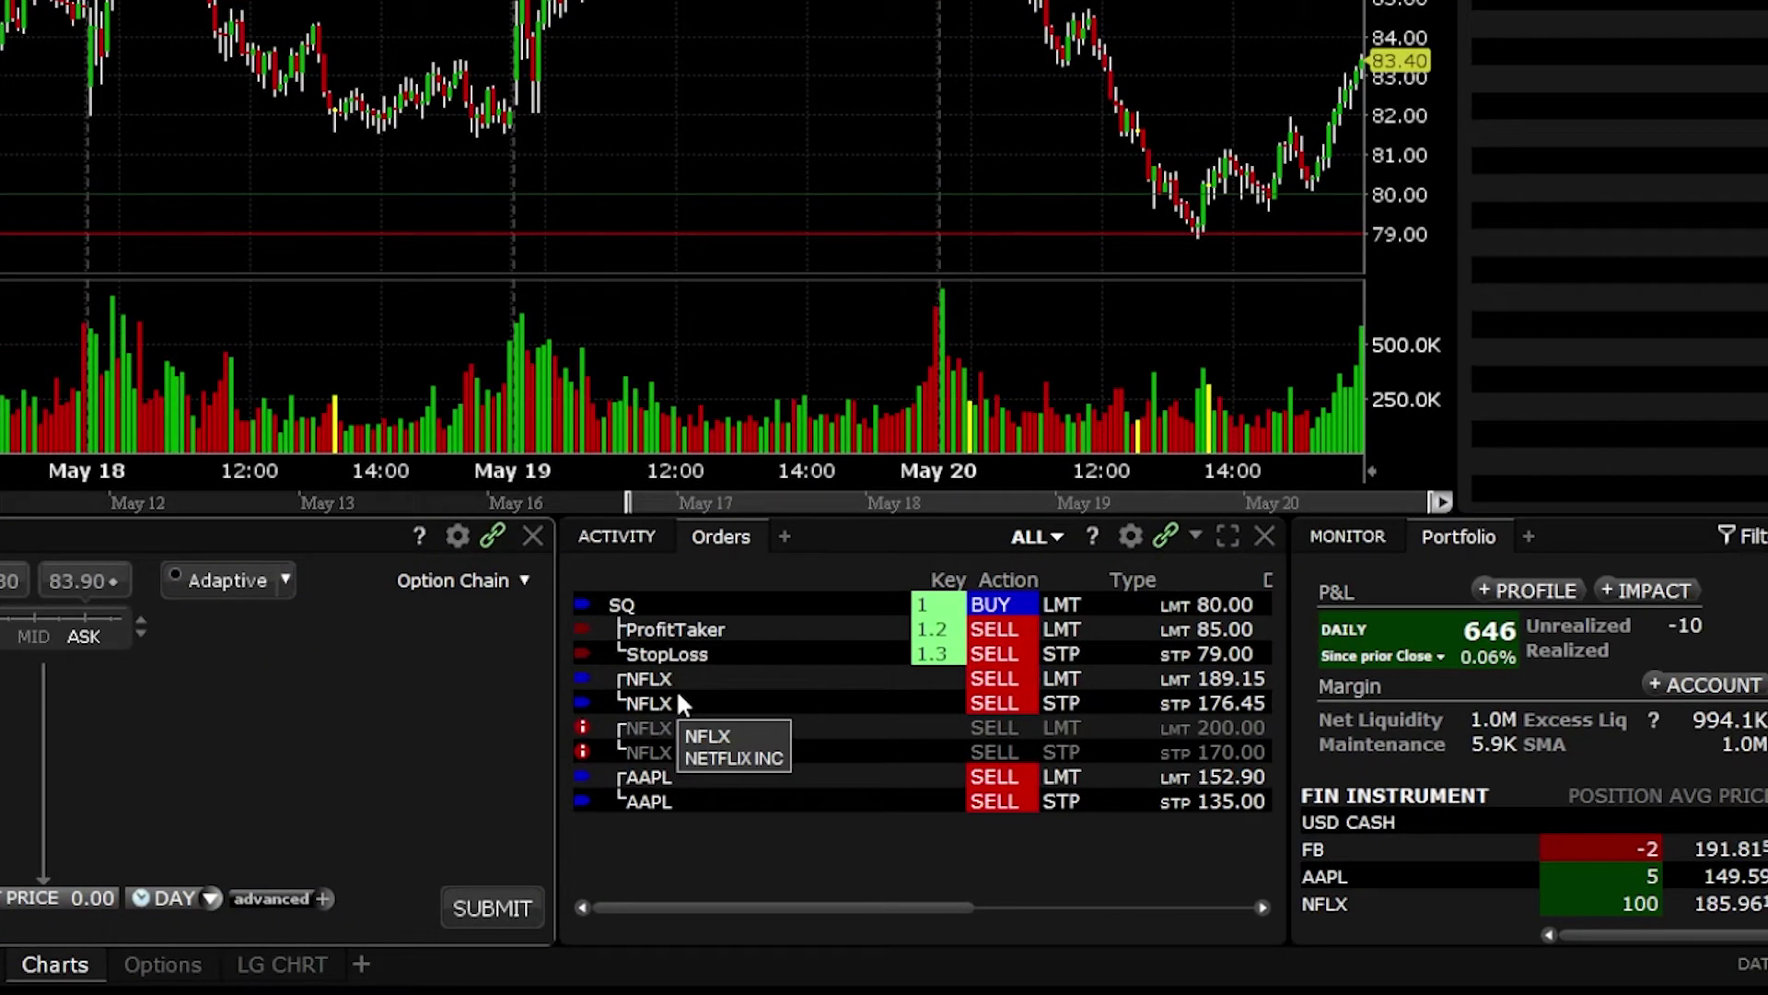